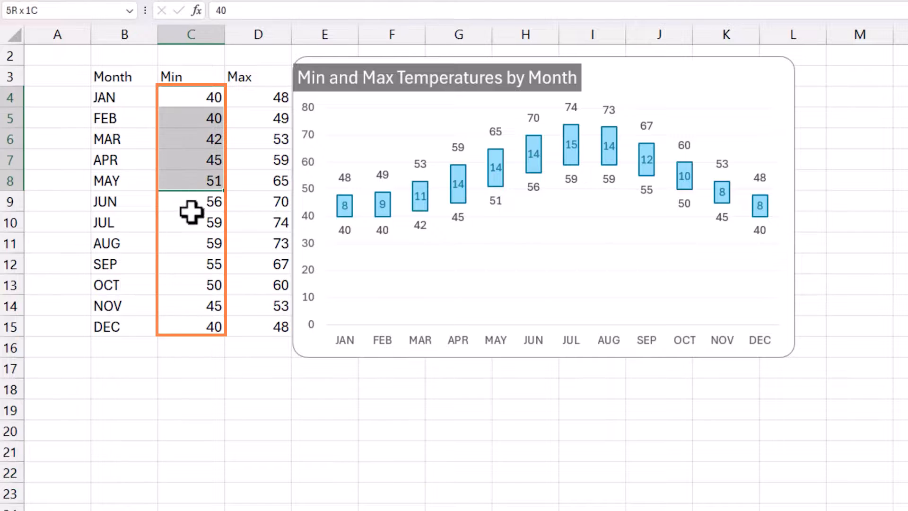
drag(248, 104, 255, 324)
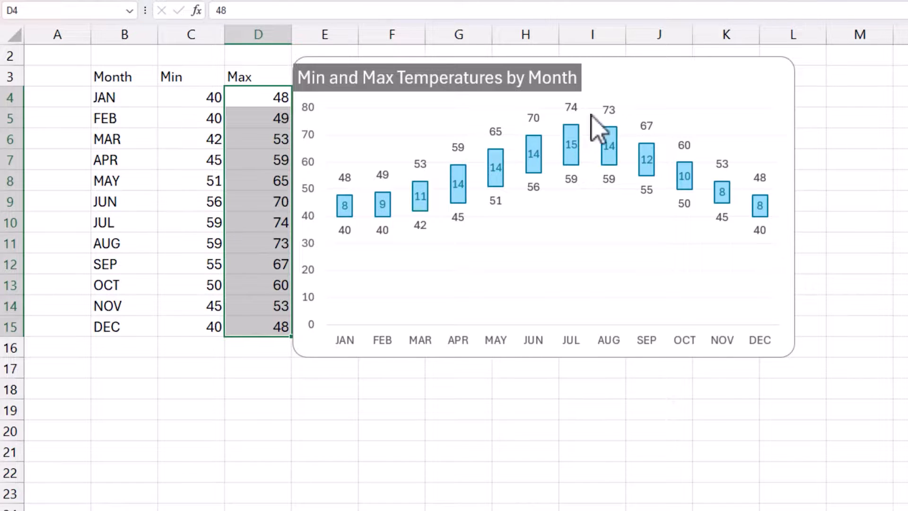
click(625, 62)
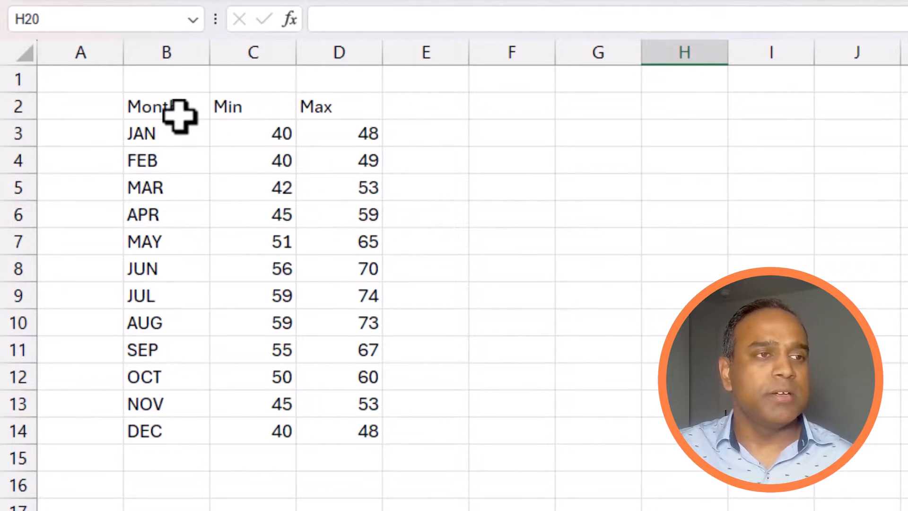
drag(180, 115, 192, 430)
click(280, 114)
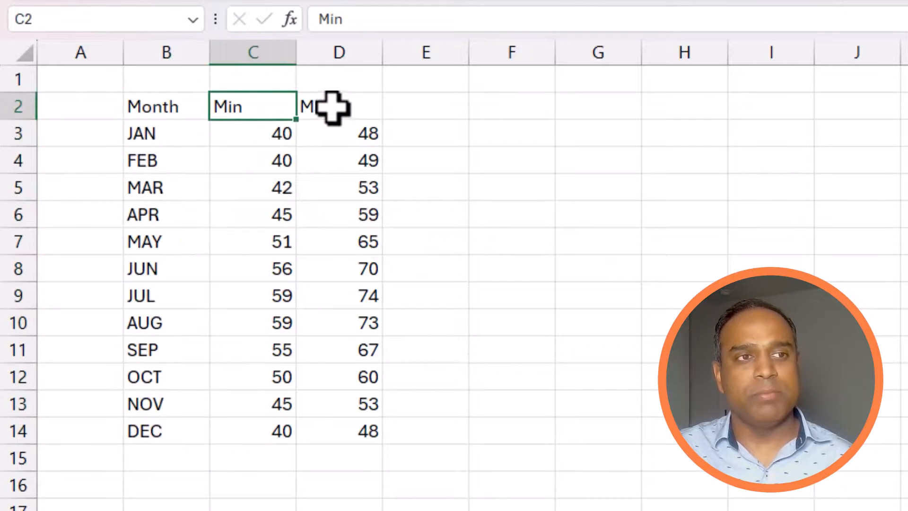
click(330, 111)
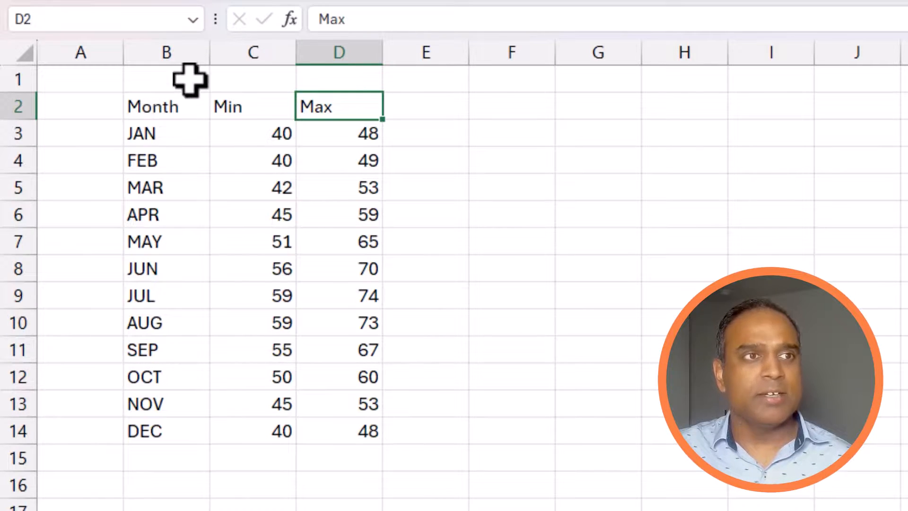
drag(180, 106, 276, 428)
Step: Add a "Difference" column header in cell E2, next to the Max header
click(421, 107)
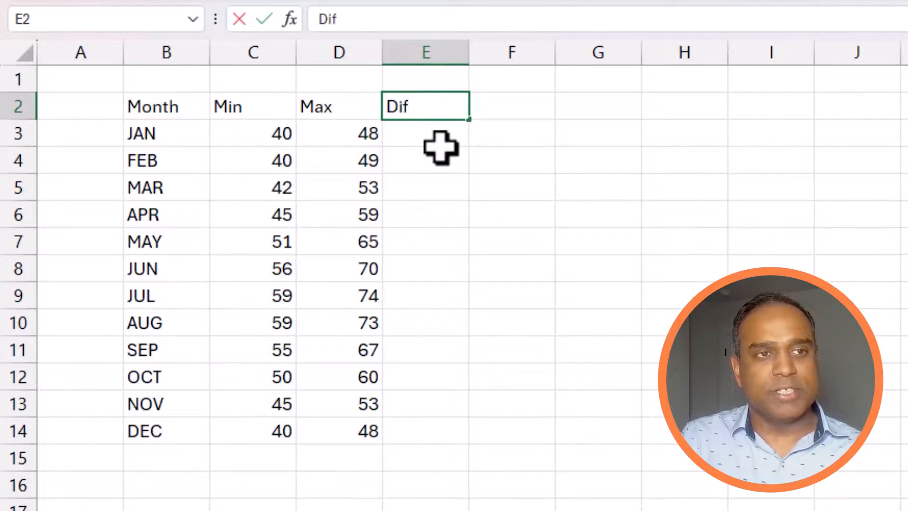
text(Difference)
key(Return)
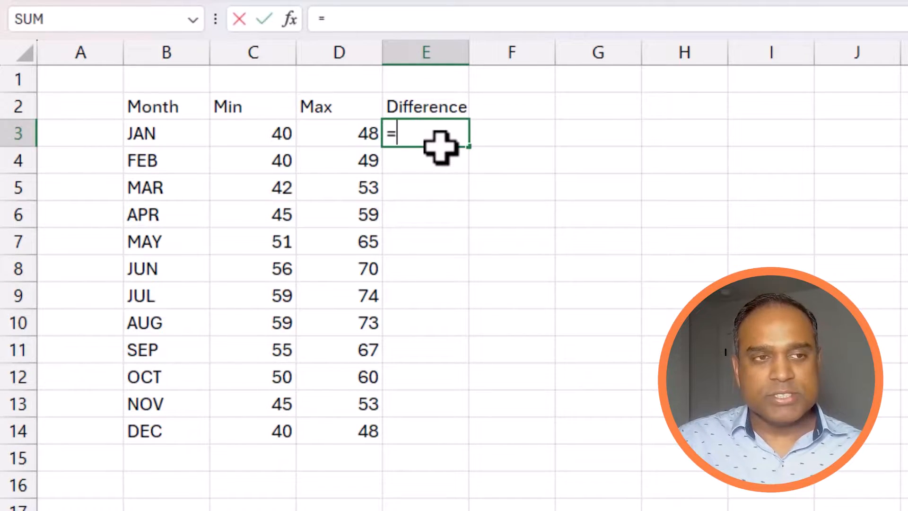
Step: Calculate Max minus Min for January in E3 with =D3-C3 and fill the formula down through December in E14
text(=)
key(Left)
text(-)
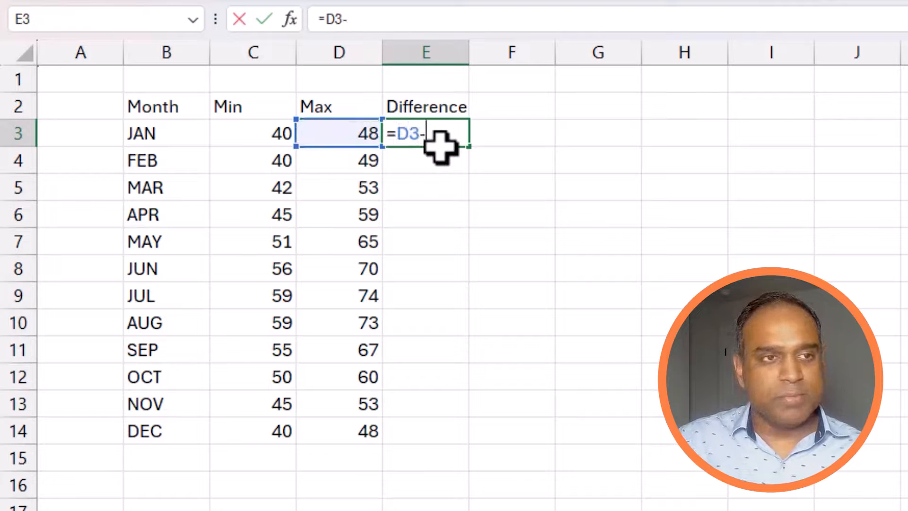
key(Left)
key(Left)
key(Left)
key(Right)
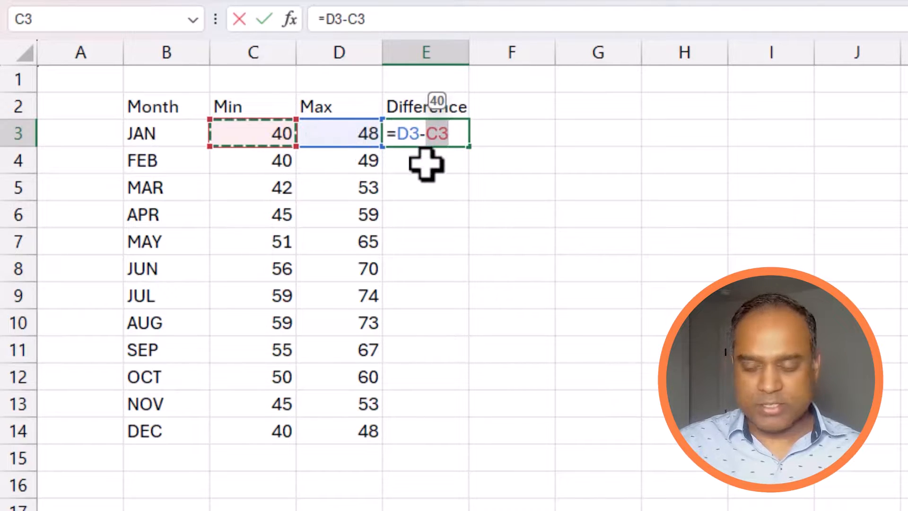
key(Return)
click(447, 135)
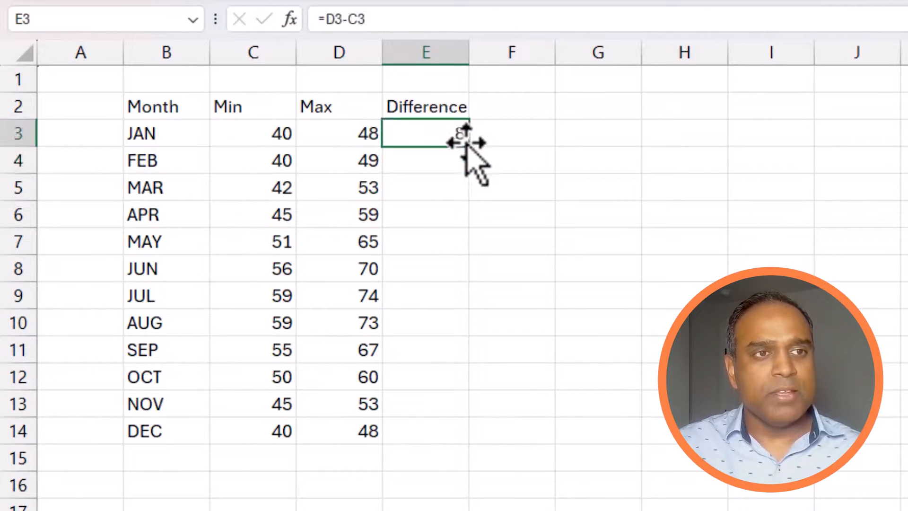
double_click(474, 151)
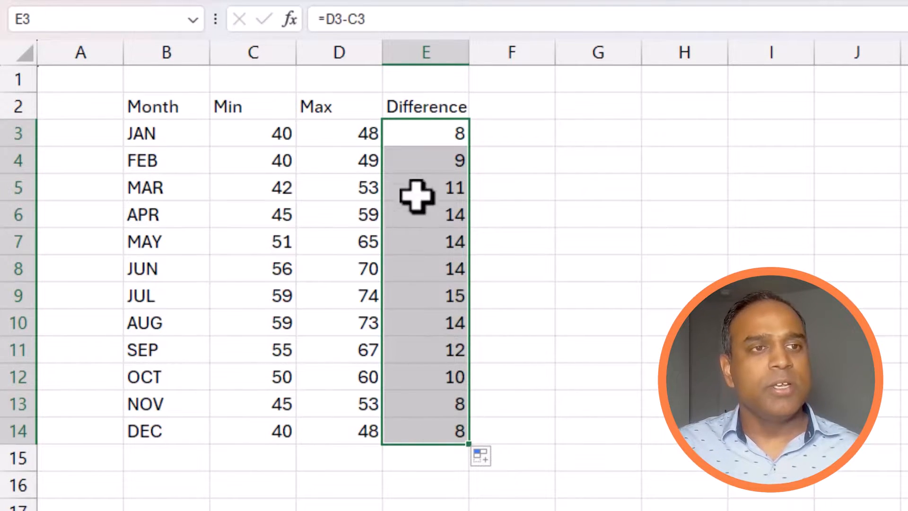
click(635, 262)
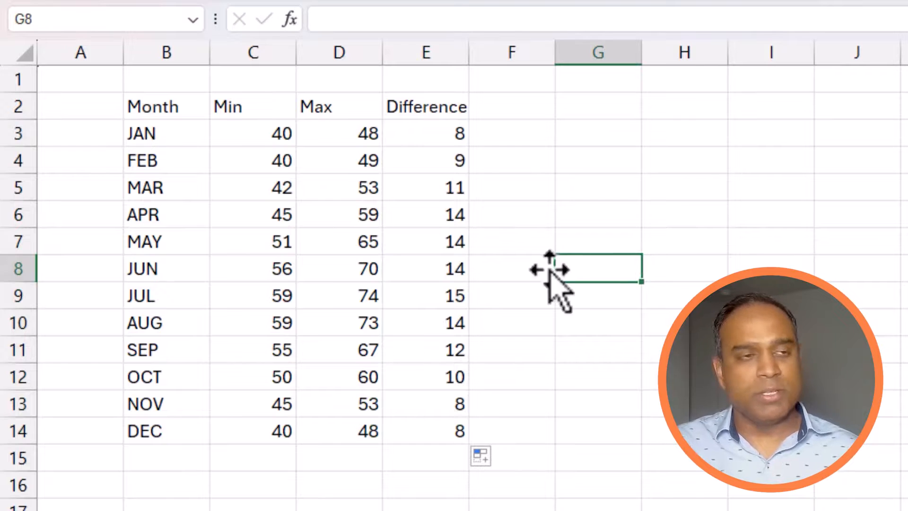
Step: Insert a 2-D stacked column chart from the Month, Min and Difference columns and place it beside the table, across columns F to M
drag(172, 107, 247, 419)
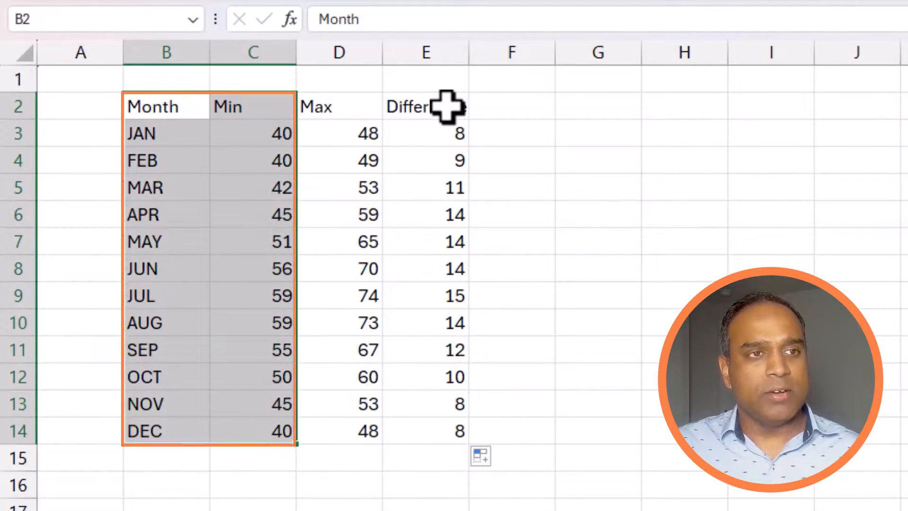
drag(446, 107, 436, 436)
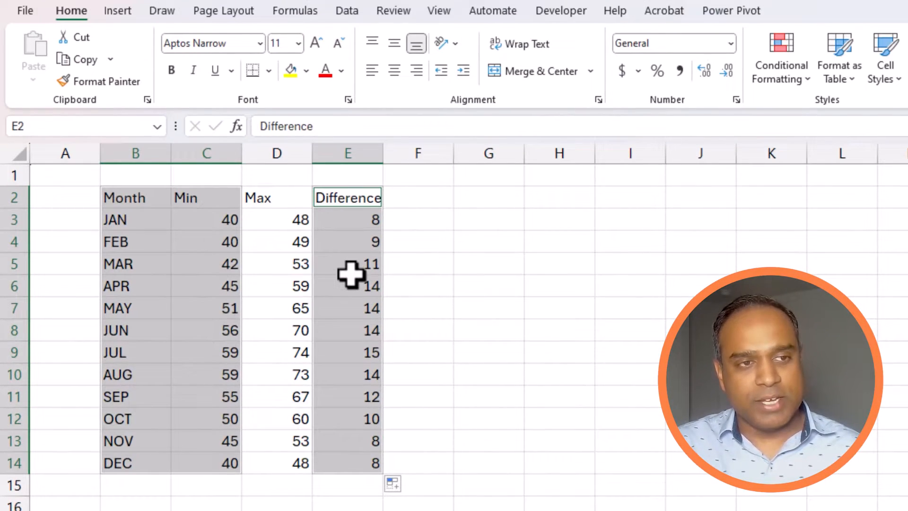
click(118, 10)
click(556, 38)
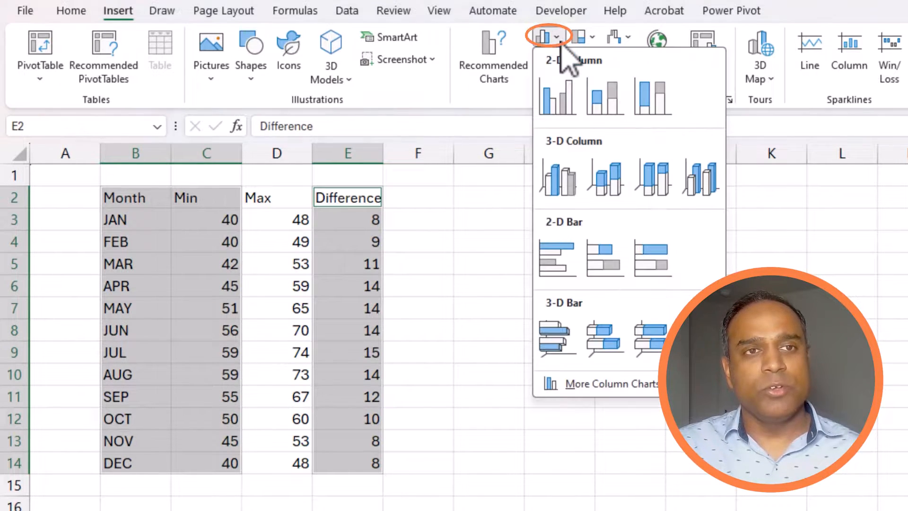
click(607, 105)
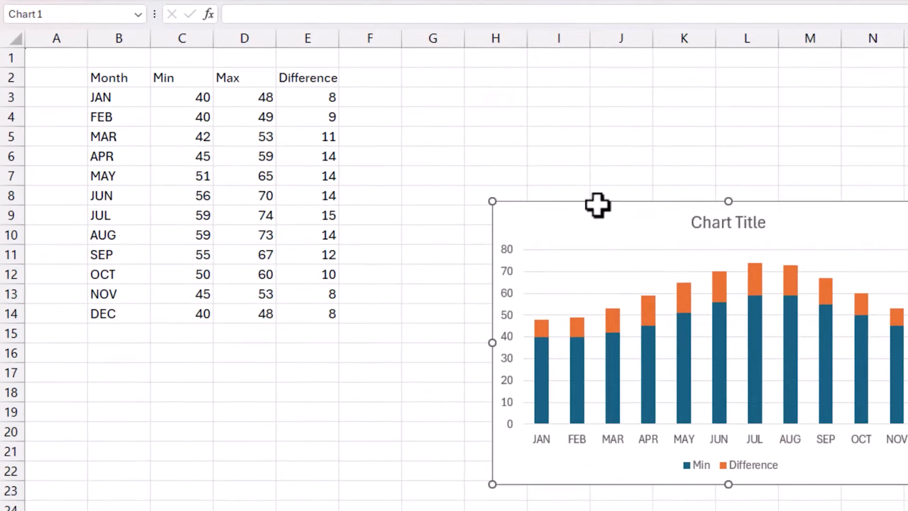
drag(680, 342, 545, 219)
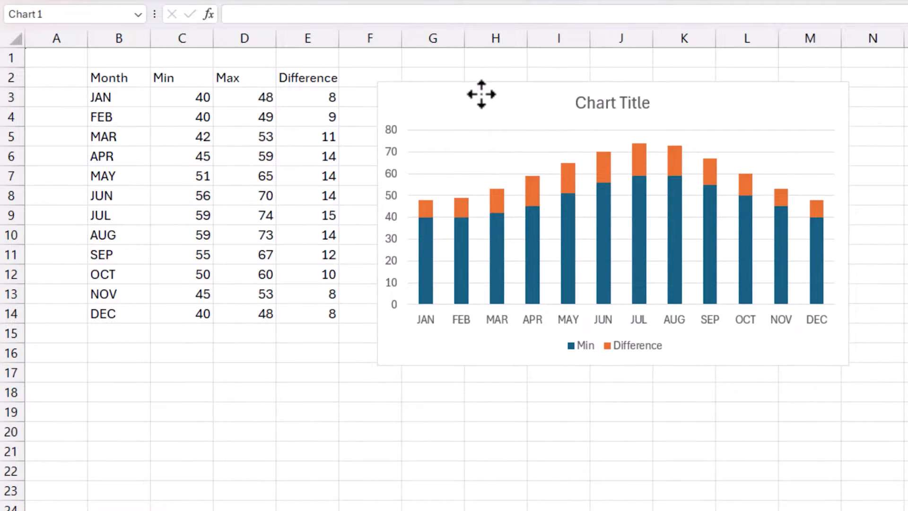
Step: Hide the Min series columns in the chart by setting them to No fill and their border to No line
click(533, 234)
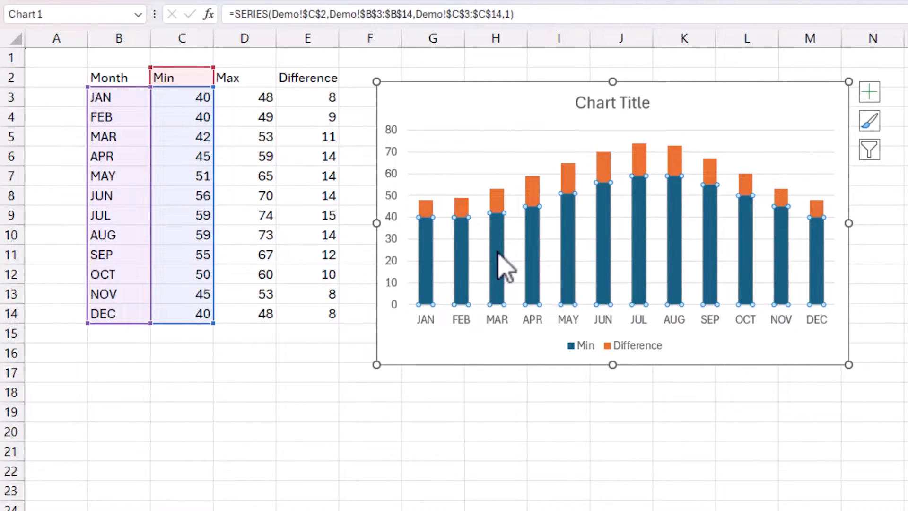
click(502, 255)
click(521, 250)
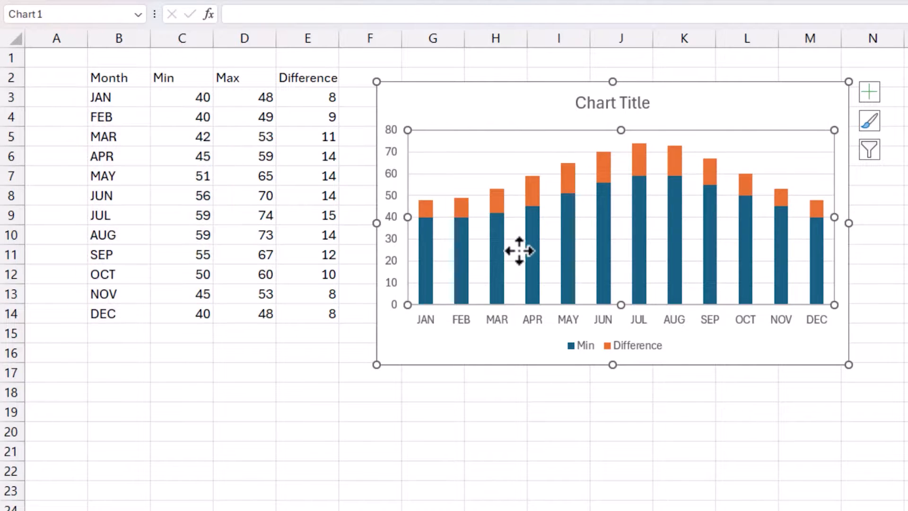
click(536, 242)
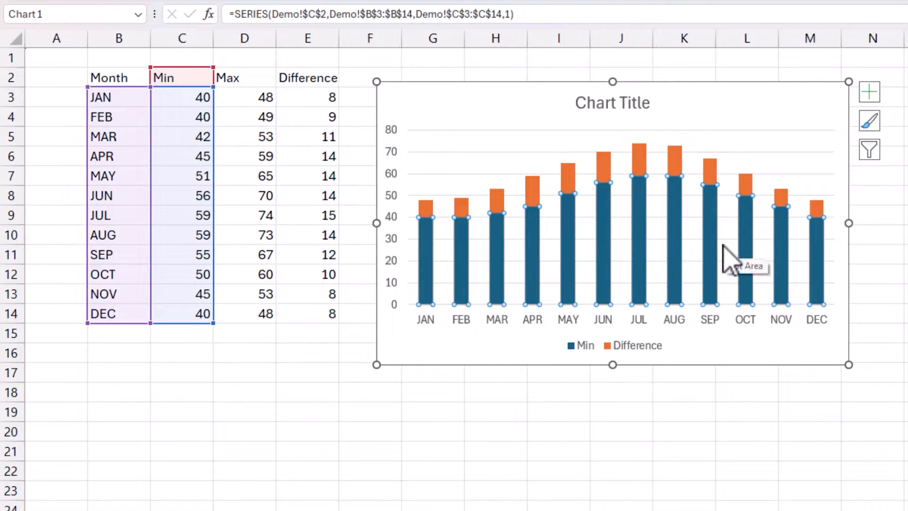
right_click(711, 209)
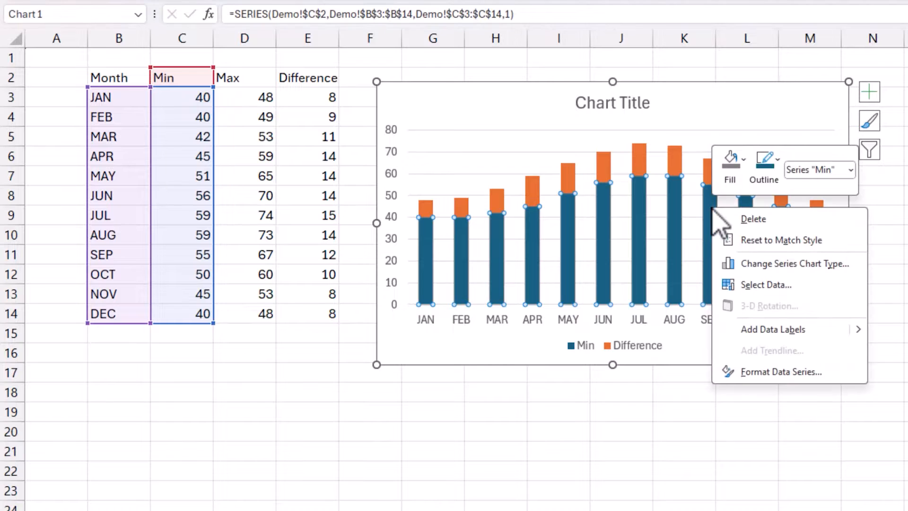
click(785, 373)
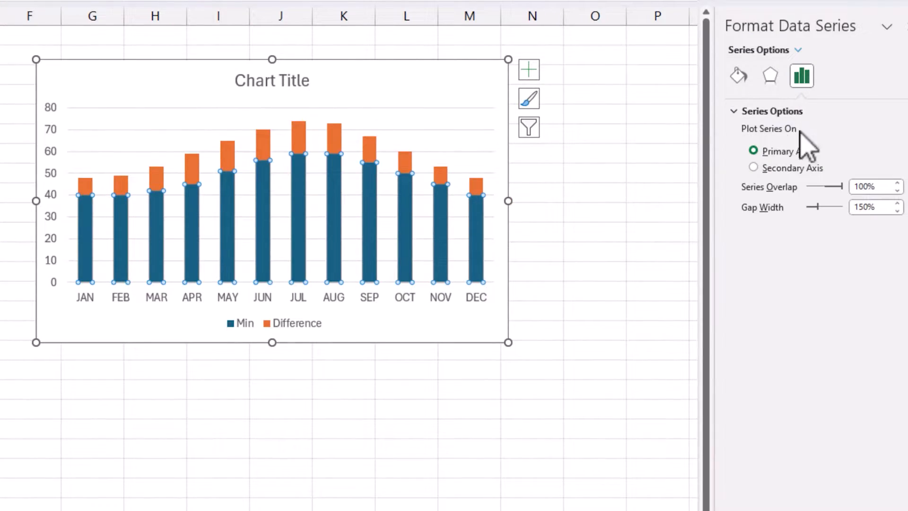
click(741, 77)
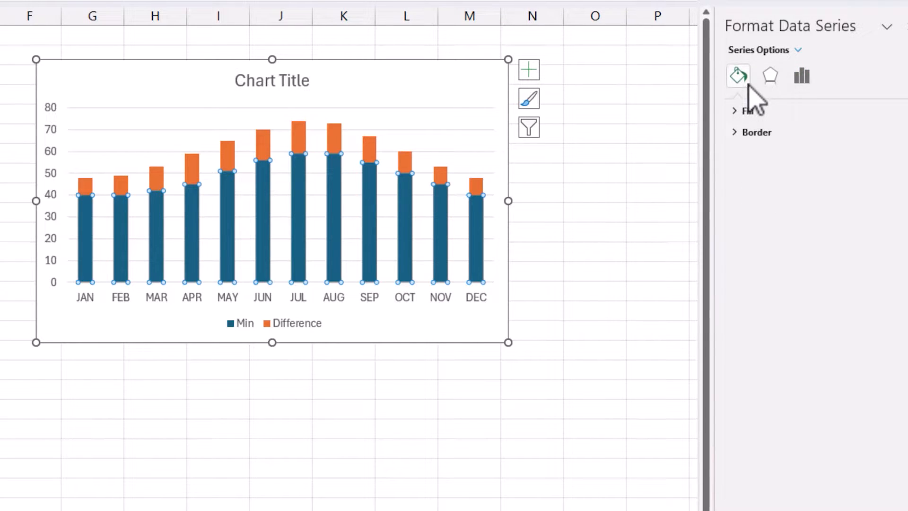
click(744, 112)
click(746, 135)
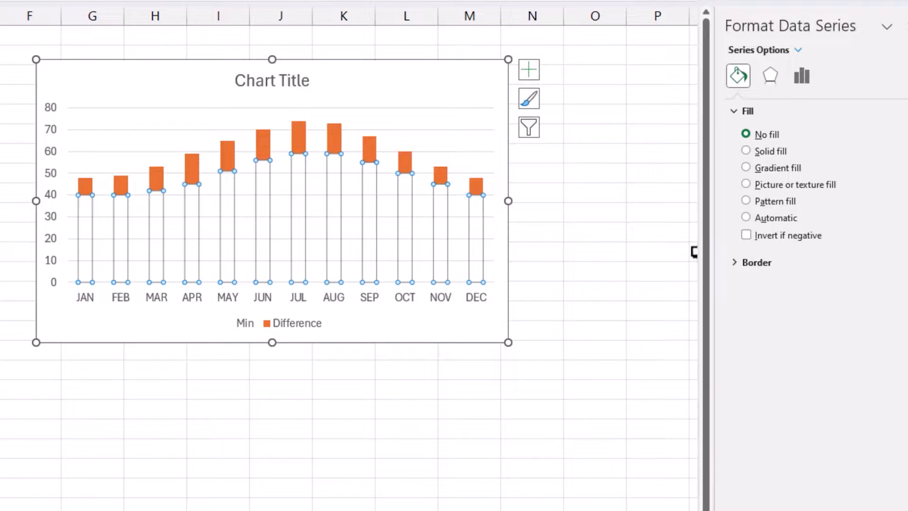
click(770, 263)
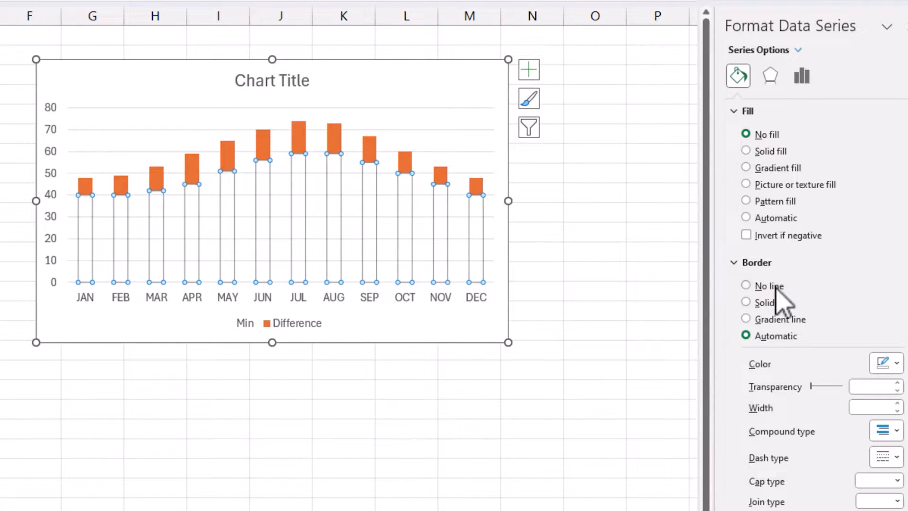
click(775, 285)
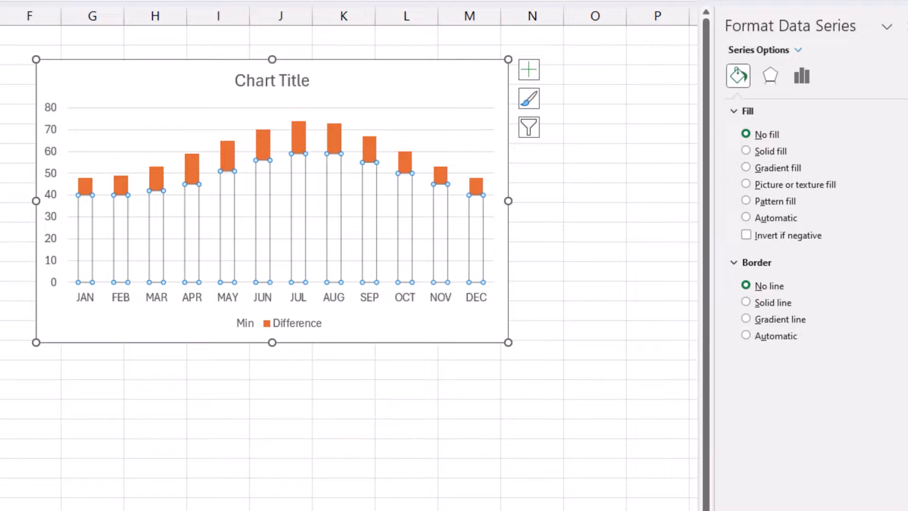
click(650, 267)
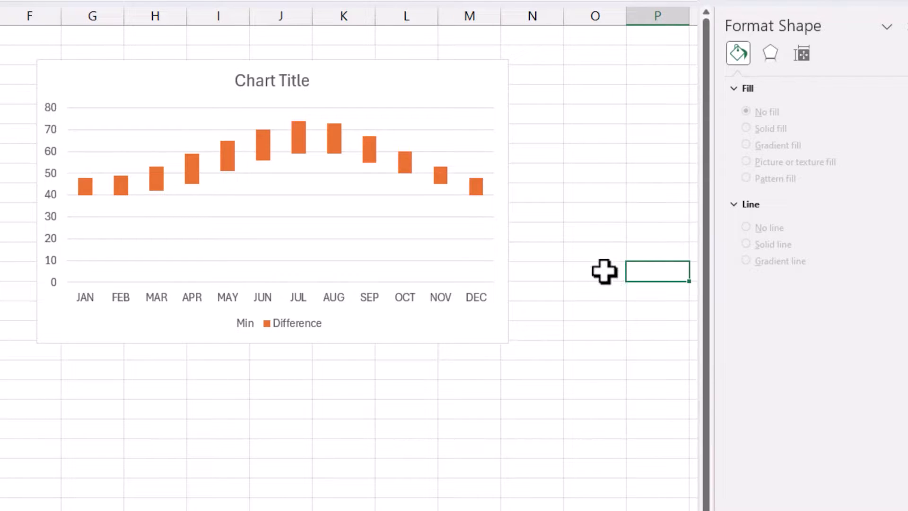
Step: Add data labels to the chart's Difference series
right_click(298, 145)
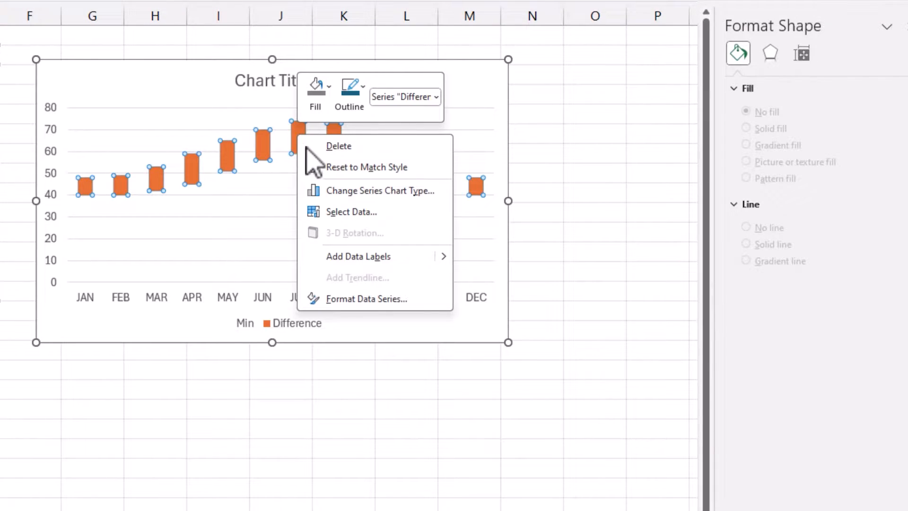
click(358, 258)
click(670, 228)
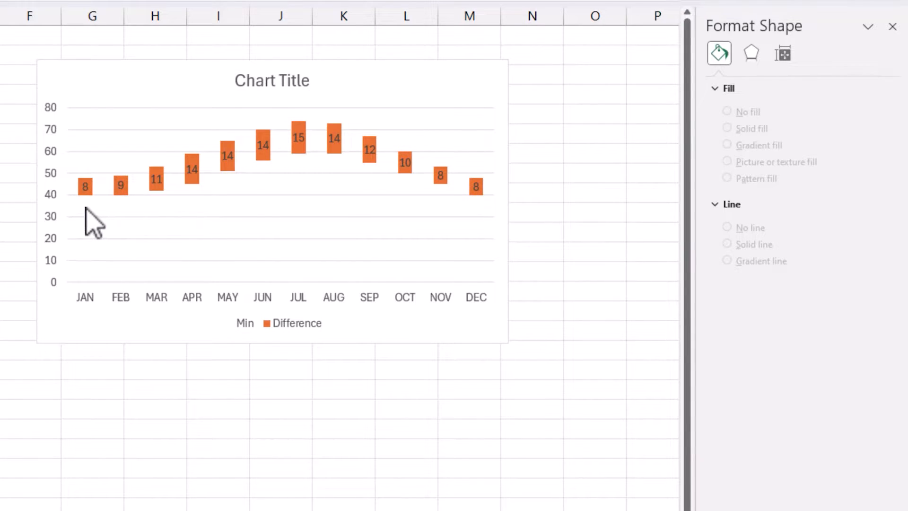
Step: Add data labels to the invisible Min series and set their label position to Inside End
click(87, 213)
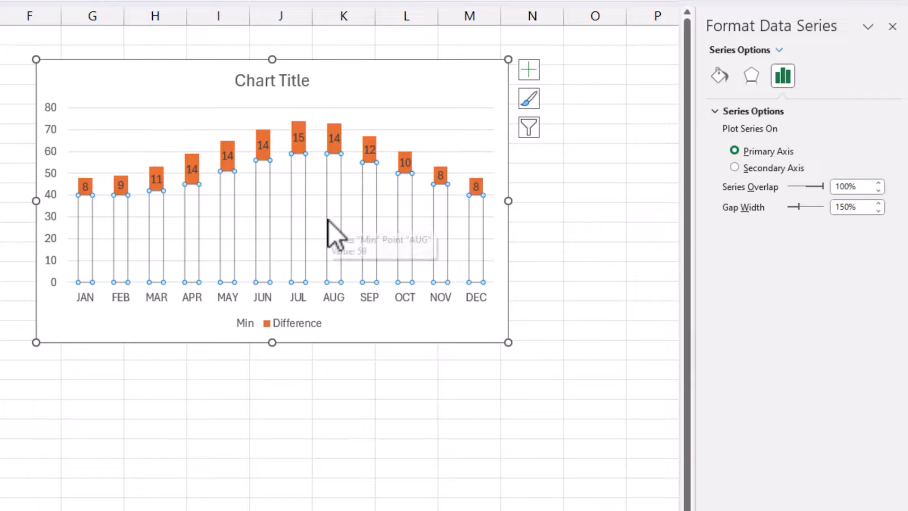
click(532, 76)
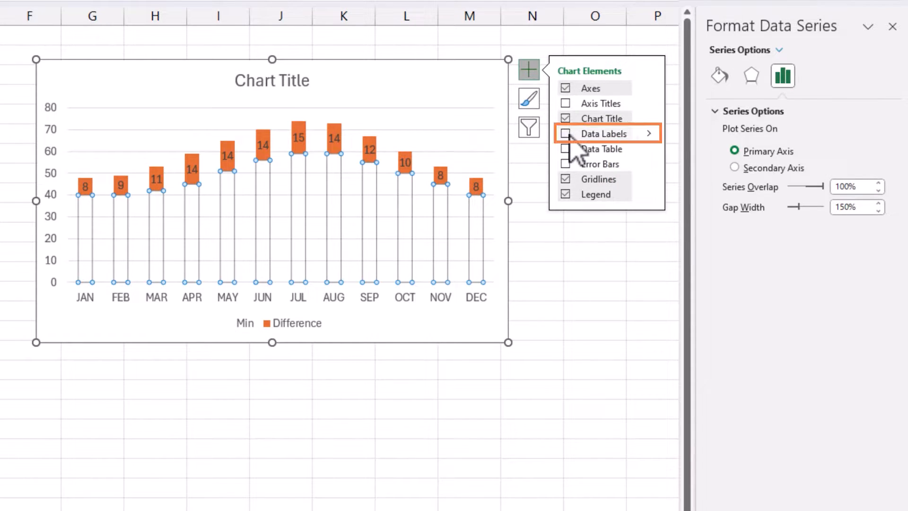
click(566, 134)
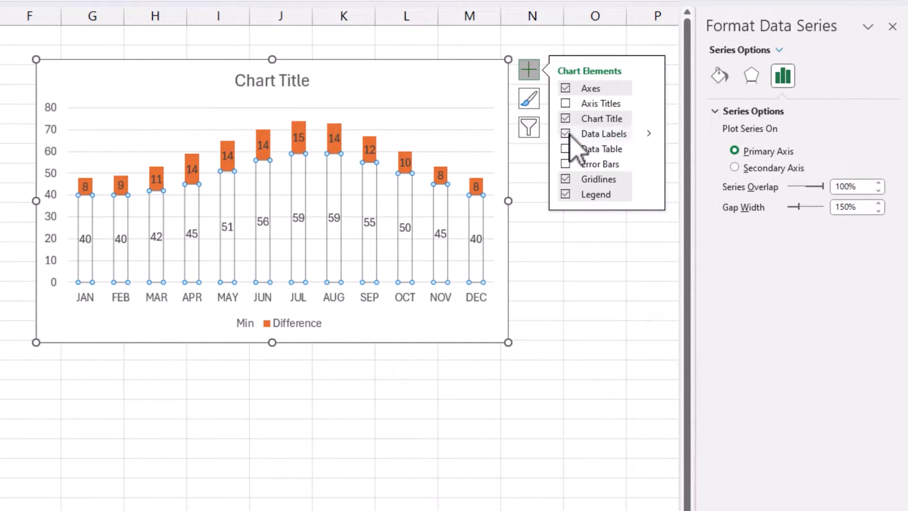
click(478, 239)
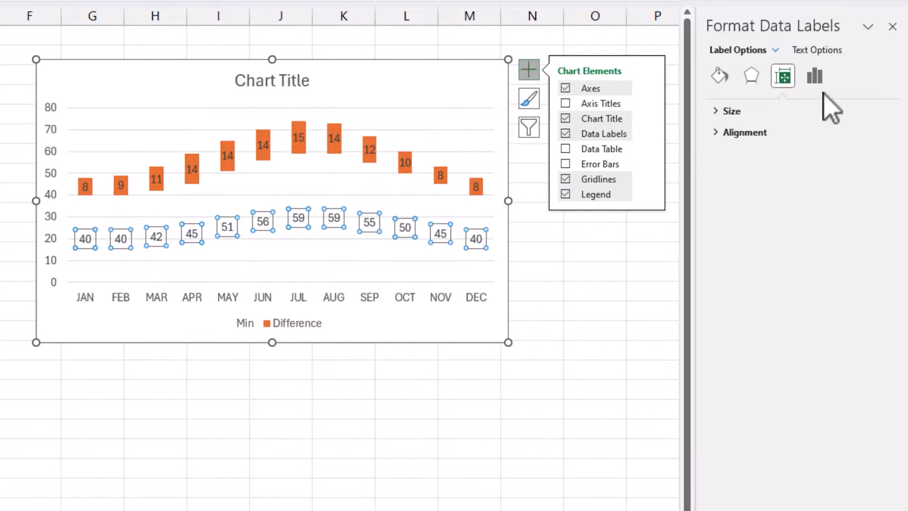
click(816, 78)
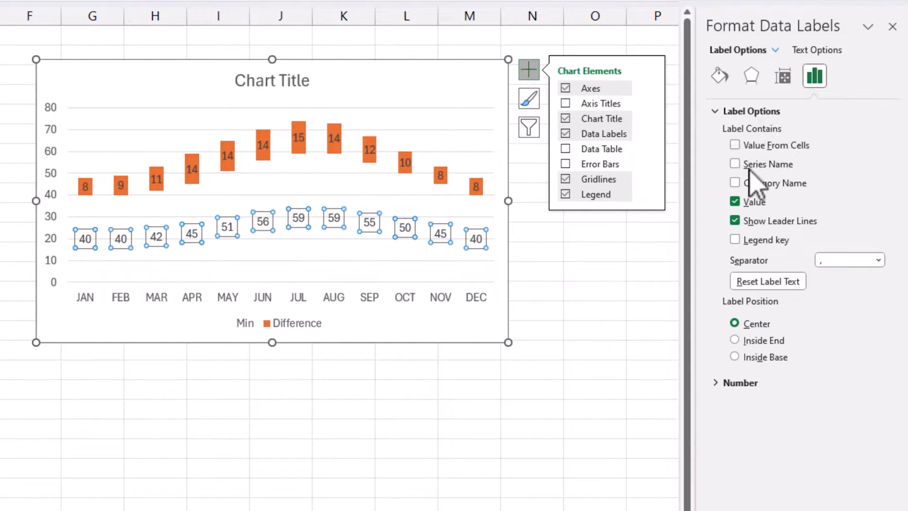
click(734, 340)
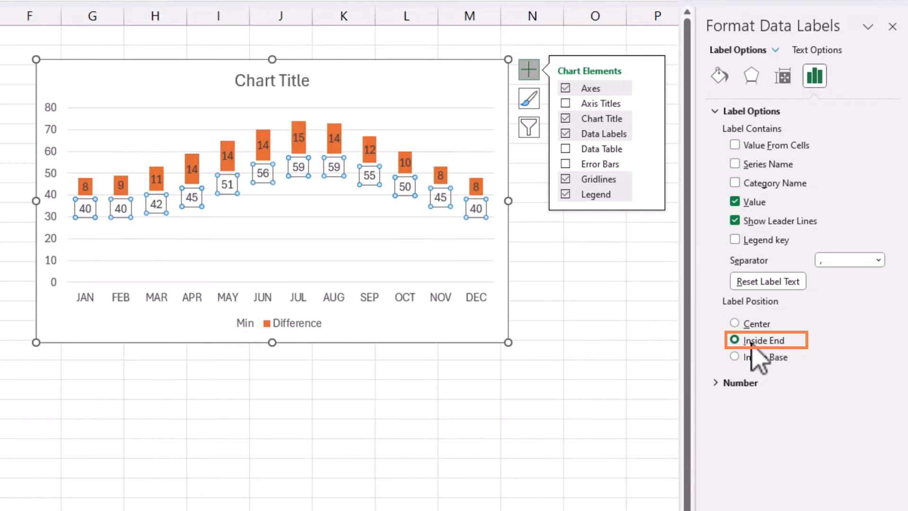
click(675, 351)
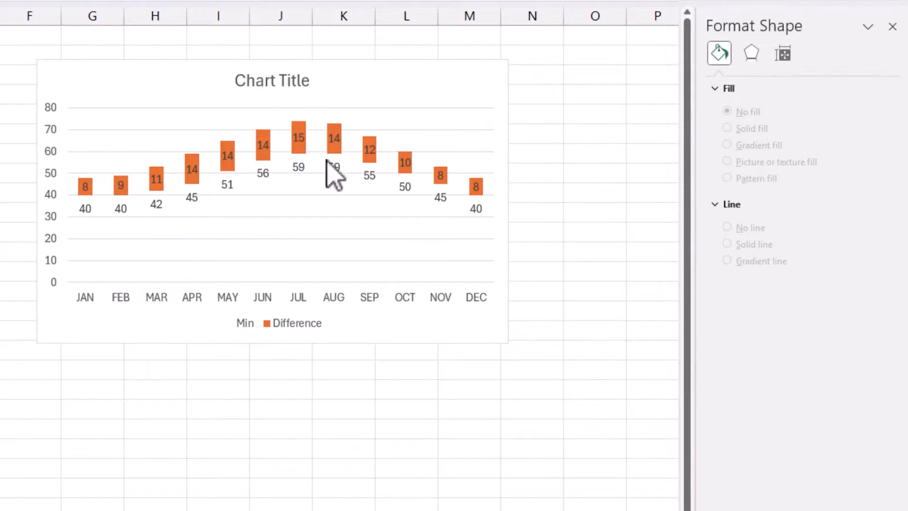
Step: Add a new data series to the chart named Max, with values from the Max column cells D3:D14
mouse_move(362, 235)
right_click(195, 123)
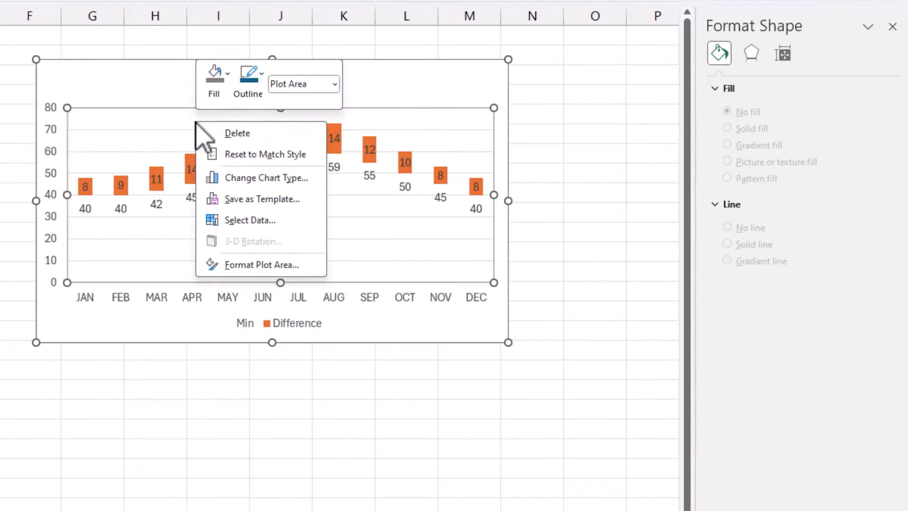
click(250, 218)
drag(251, 243, 337, 133)
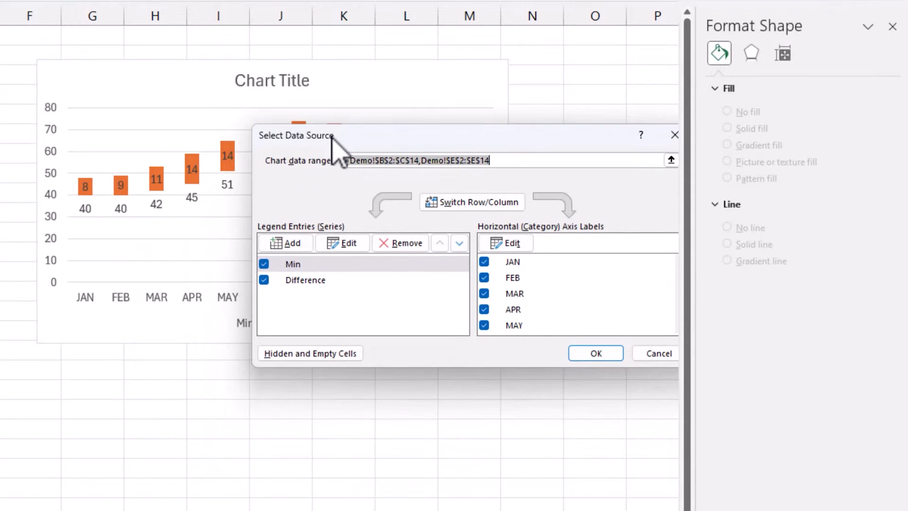
click(292, 243)
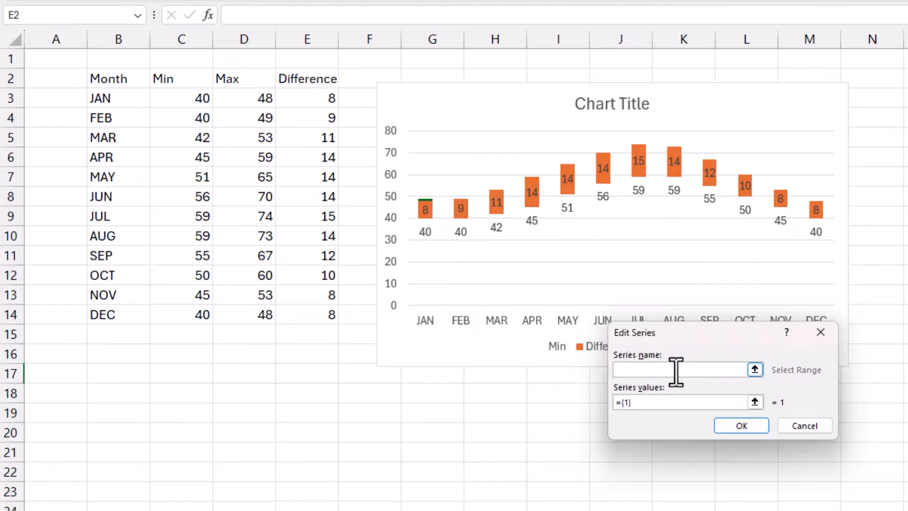
key(Tab)
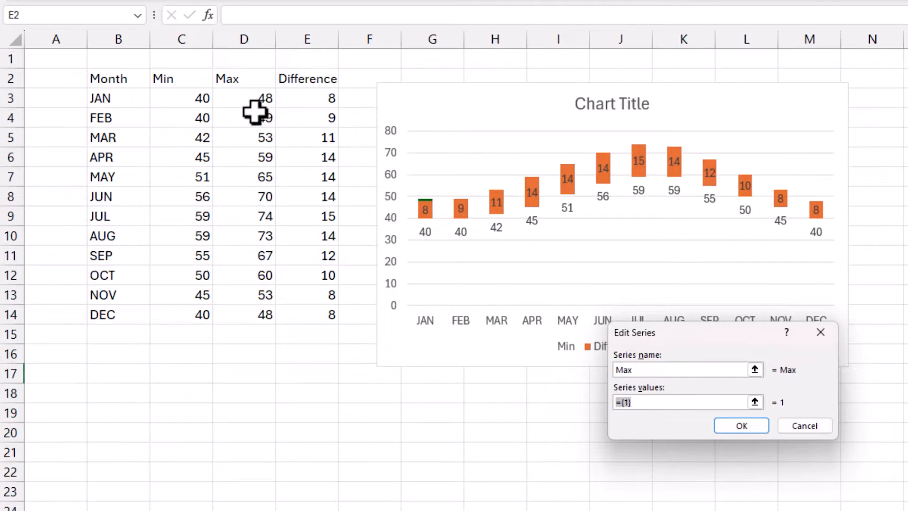
drag(254, 100, 258, 315)
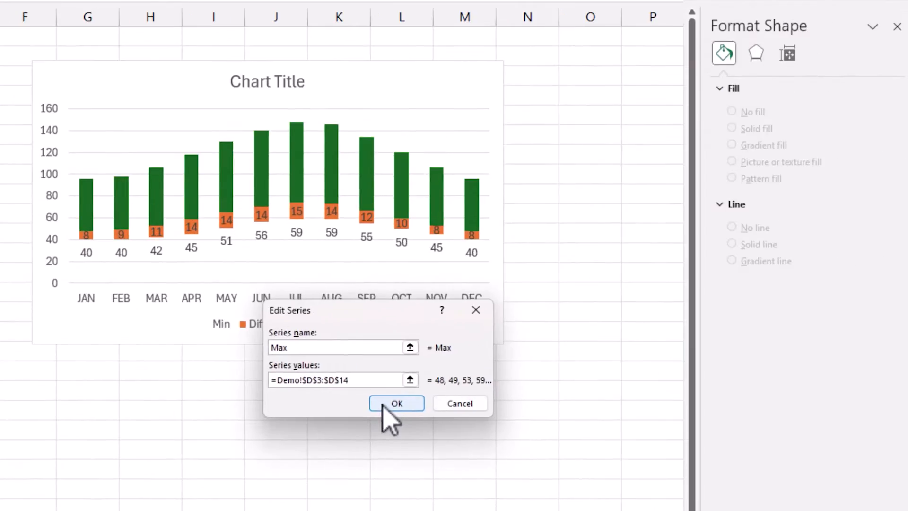
click(737, 427)
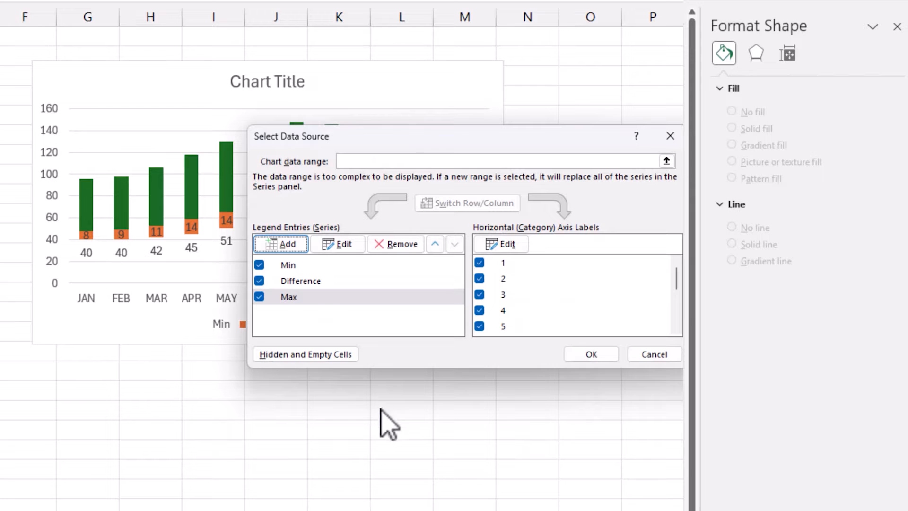
Step: Set the Max series' horizontal axis labels to the month names in B3:B14 and apply the data source changes
click(507, 245)
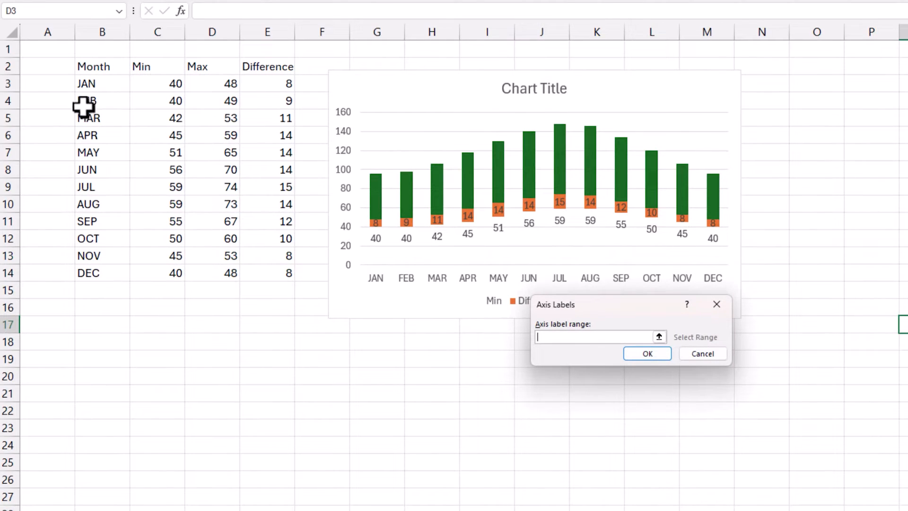
drag(93, 84, 111, 274)
click(647, 354)
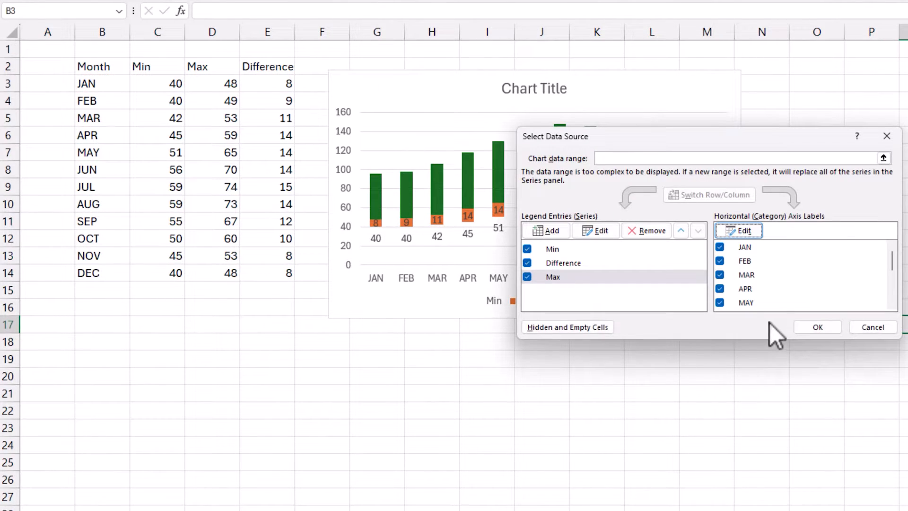
click(812, 325)
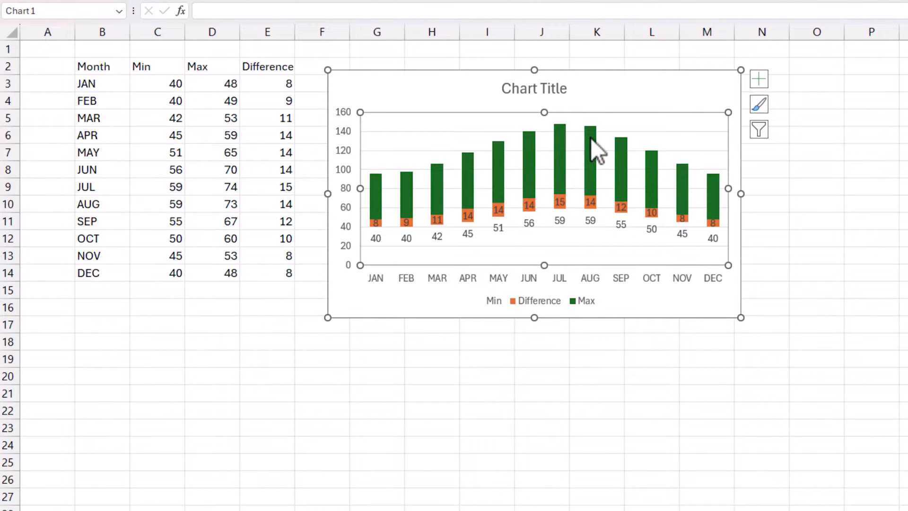
Step: Change the chart to a custom combo with Min and Difference as Stacked Column and Max as Line
right_click(662, 140)
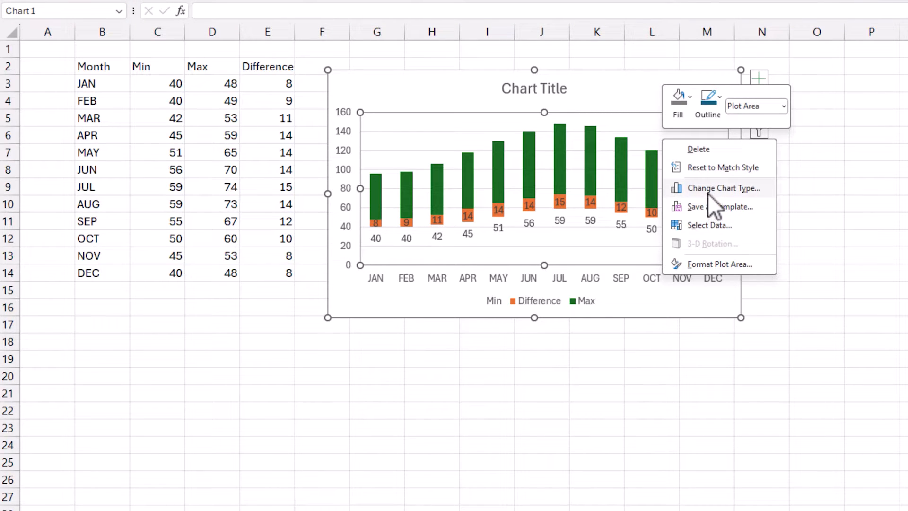
click(708, 192)
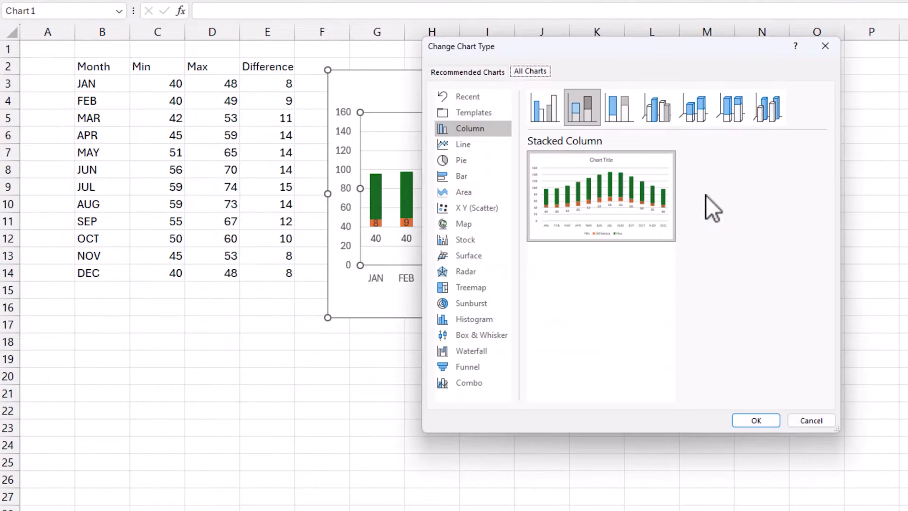
click(487, 382)
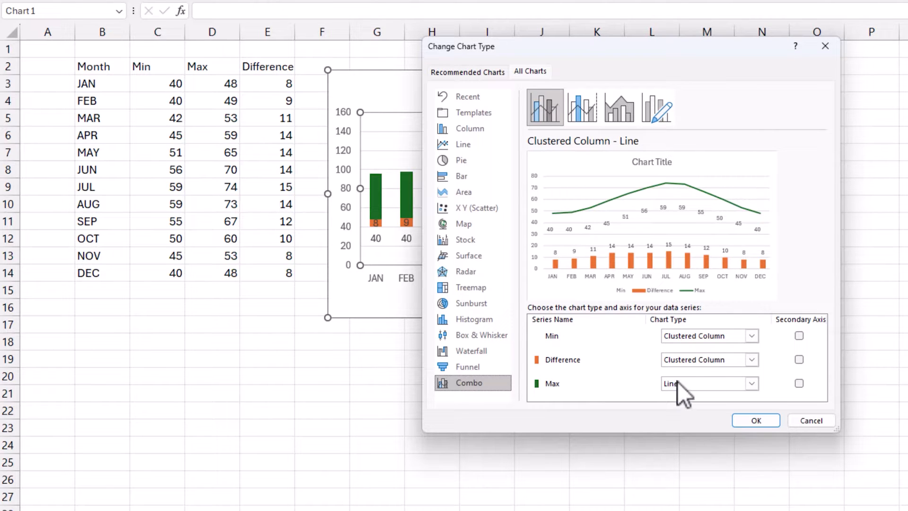
click(706, 340)
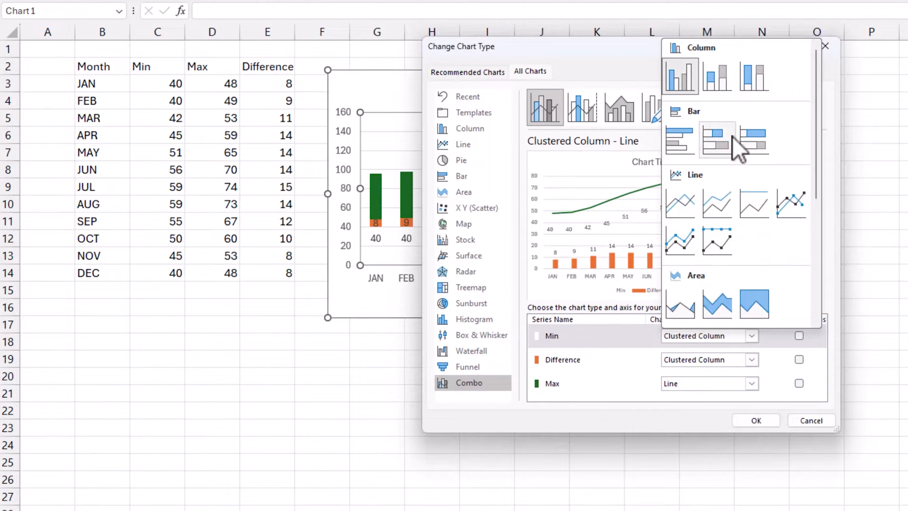
click(717, 77)
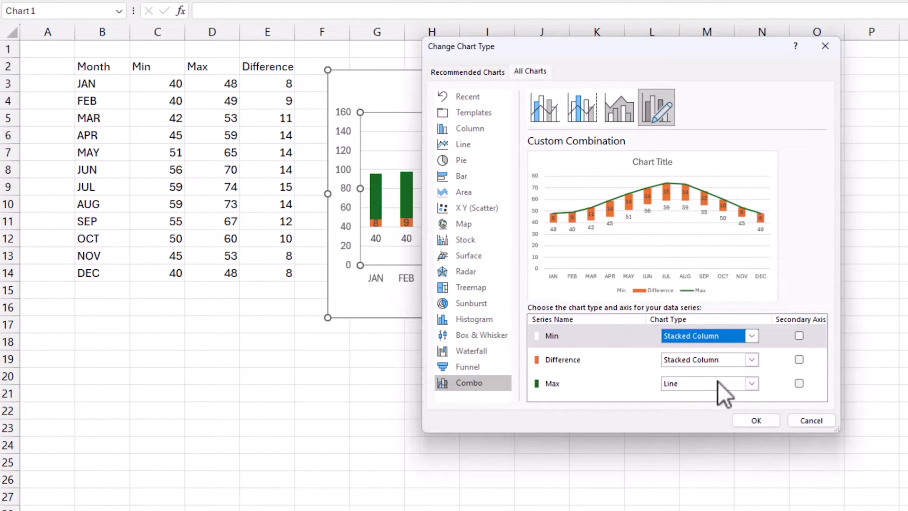
click(752, 420)
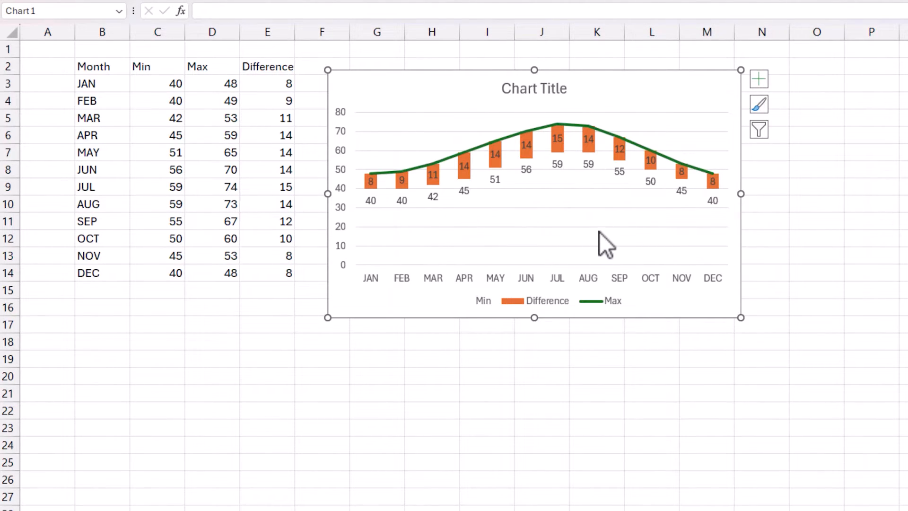
Step: Hide the Max series line in the chart by setting it to No line
click(543, 127)
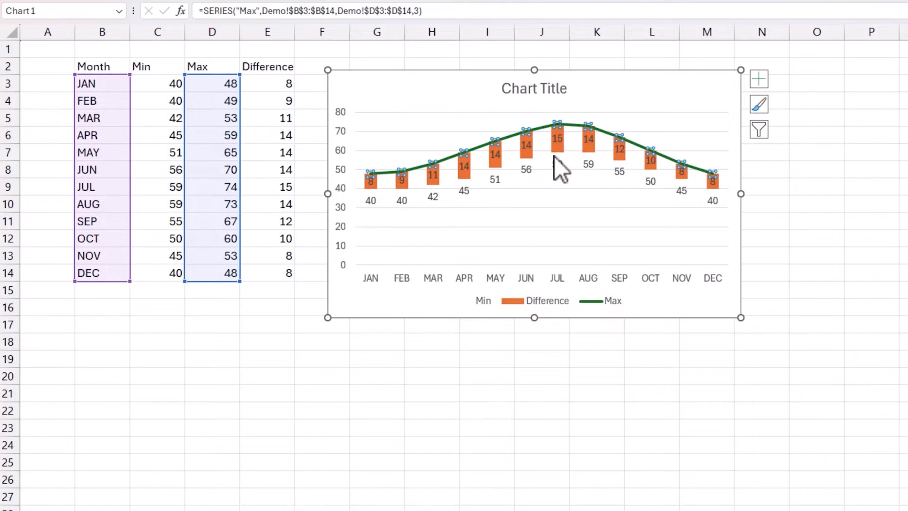
double_click(543, 130)
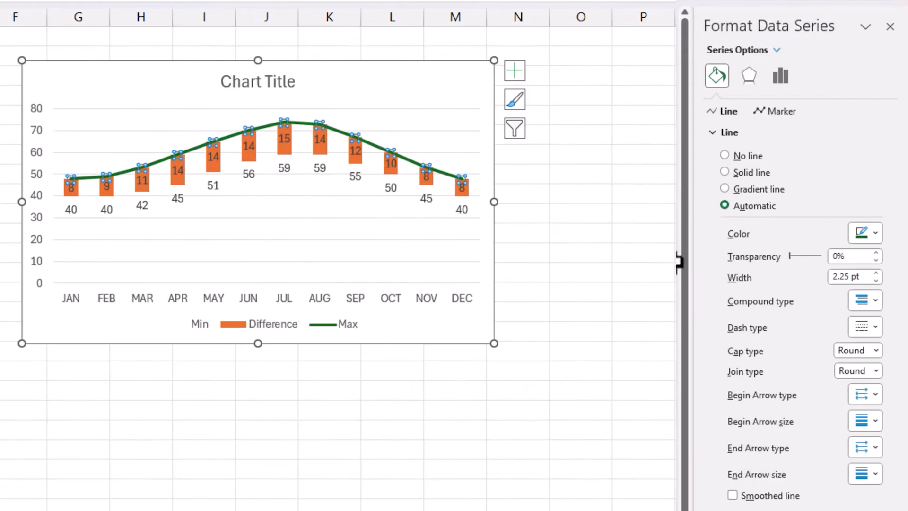
click(747, 156)
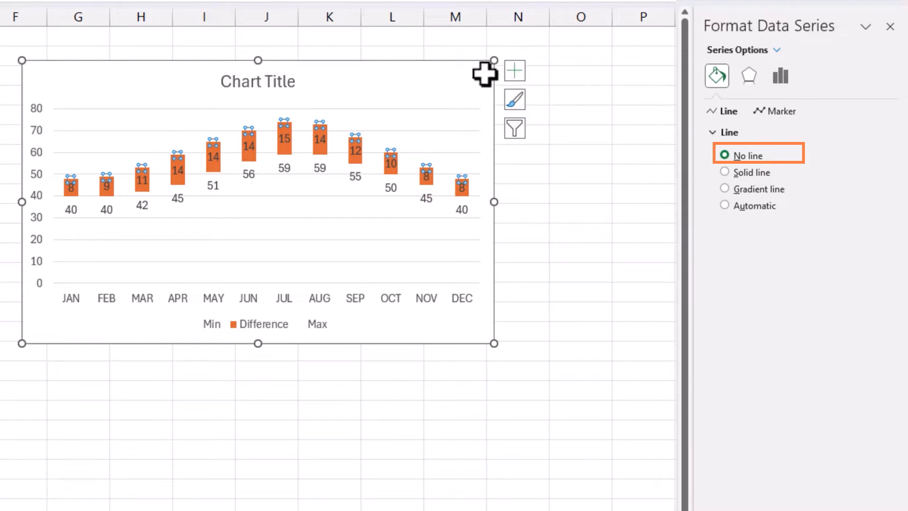
Step: Add data labels to the hidden Max series and set their label position to Above
click(514, 71)
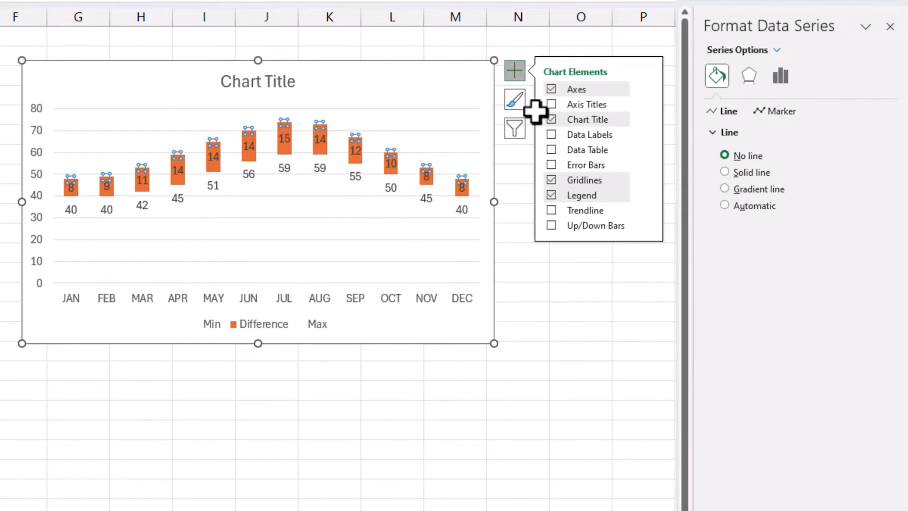
click(551, 134)
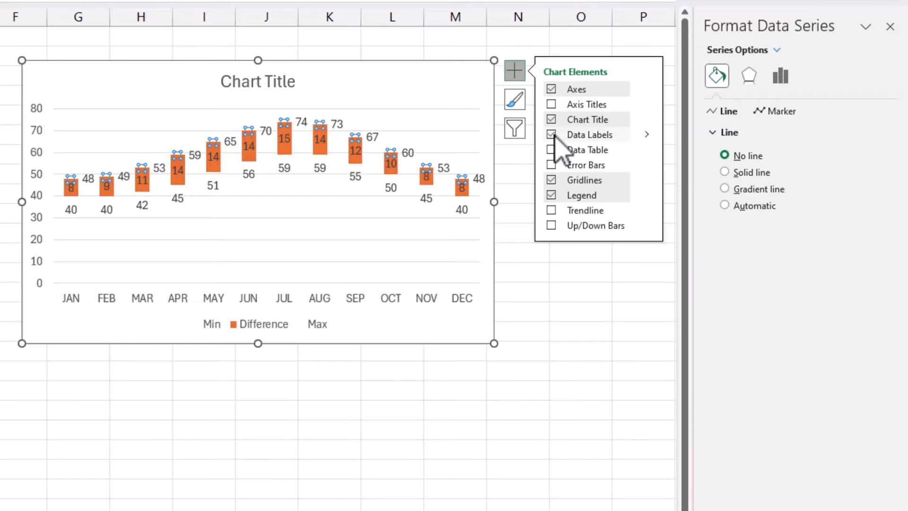
click(379, 136)
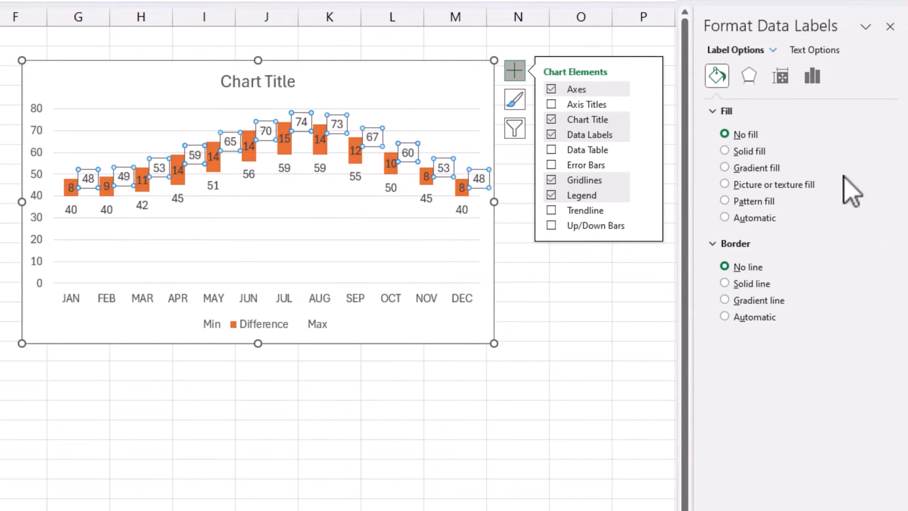
click(812, 77)
click(748, 112)
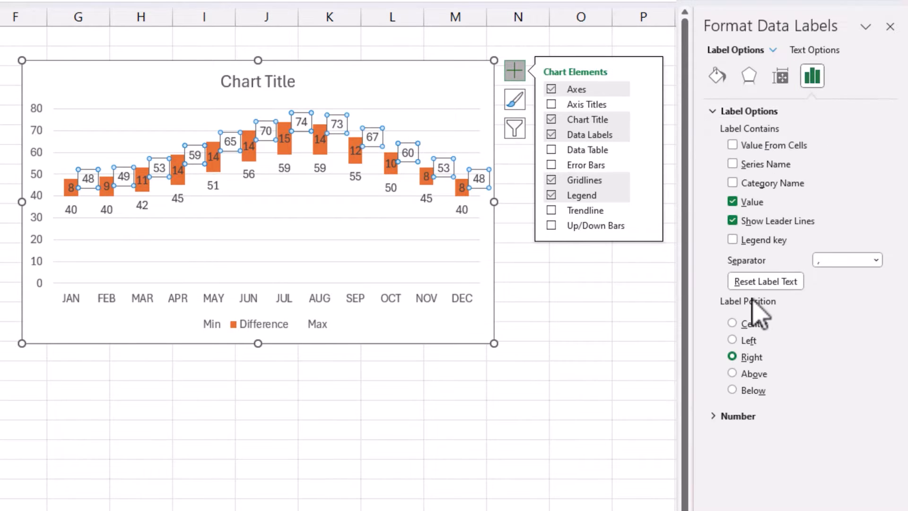
click(747, 374)
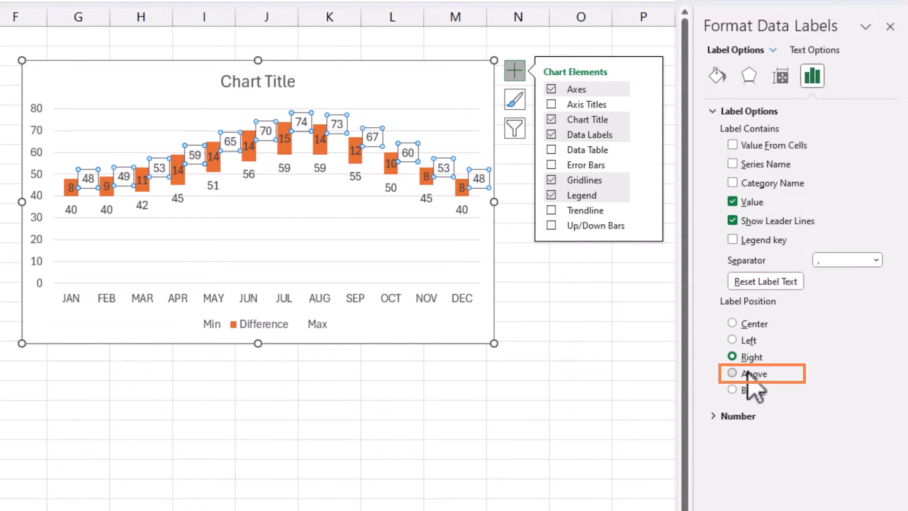
click(668, 350)
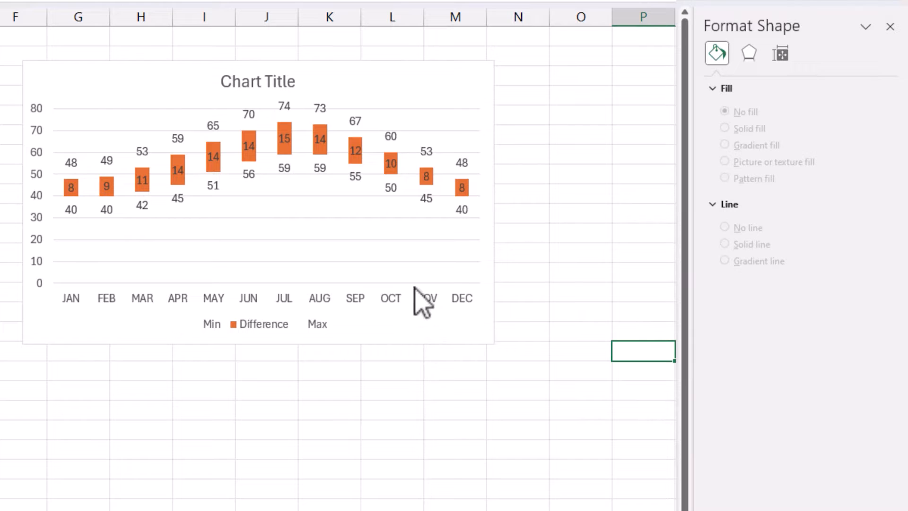
Step: Format the chart's major gridlines as a solid line in a very light grey
click(289, 197)
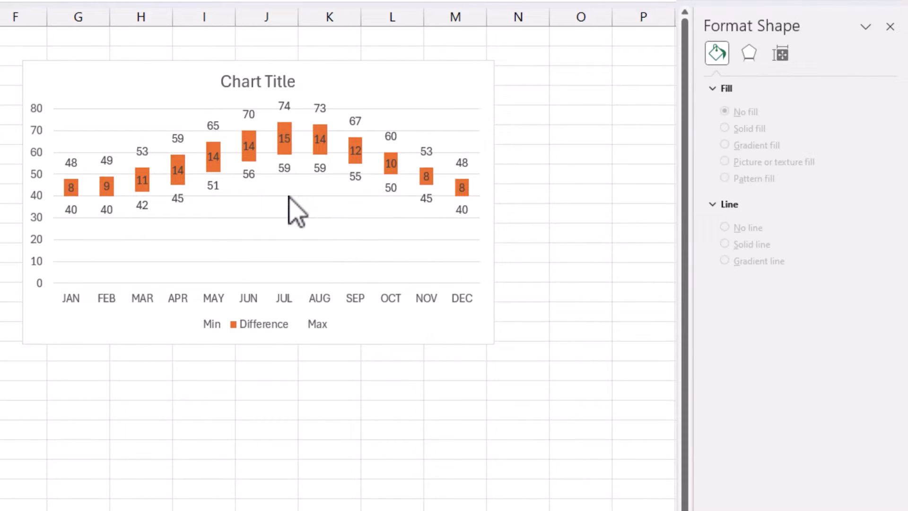
right_click(404, 131)
click(477, 245)
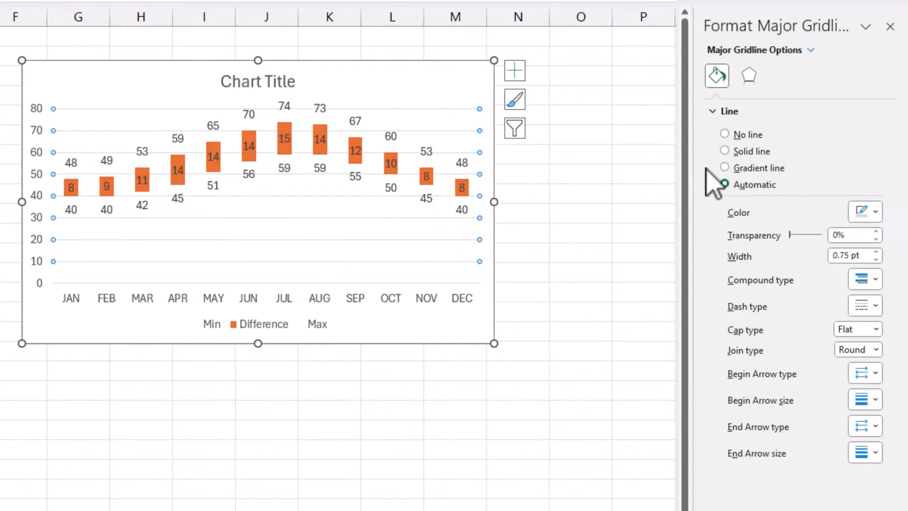
click(724, 151)
click(865, 211)
click(794, 283)
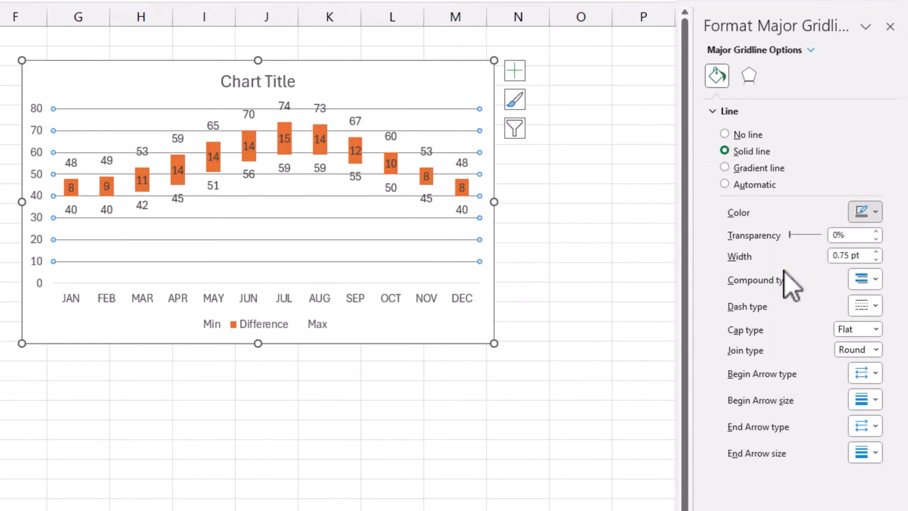
click(666, 305)
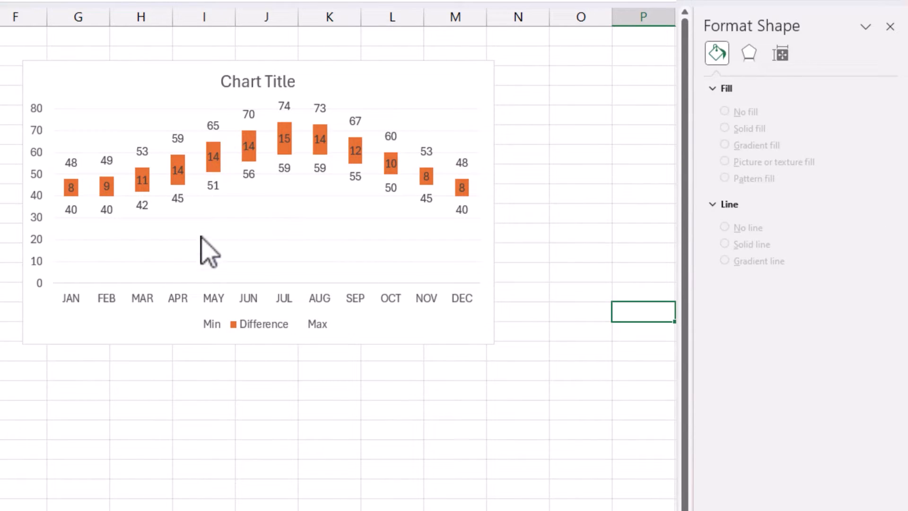
Step: Give the Difference series columns a solid light blue fill
click(285, 156)
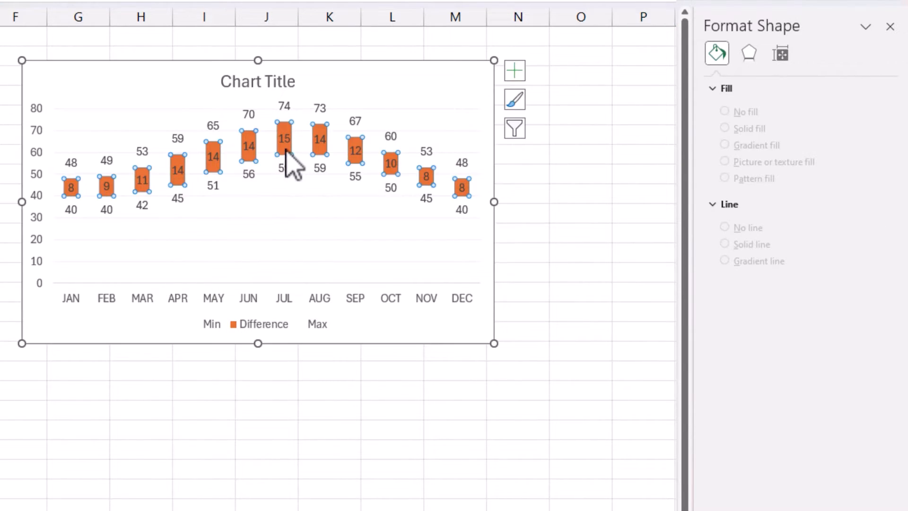
click(717, 76)
click(748, 151)
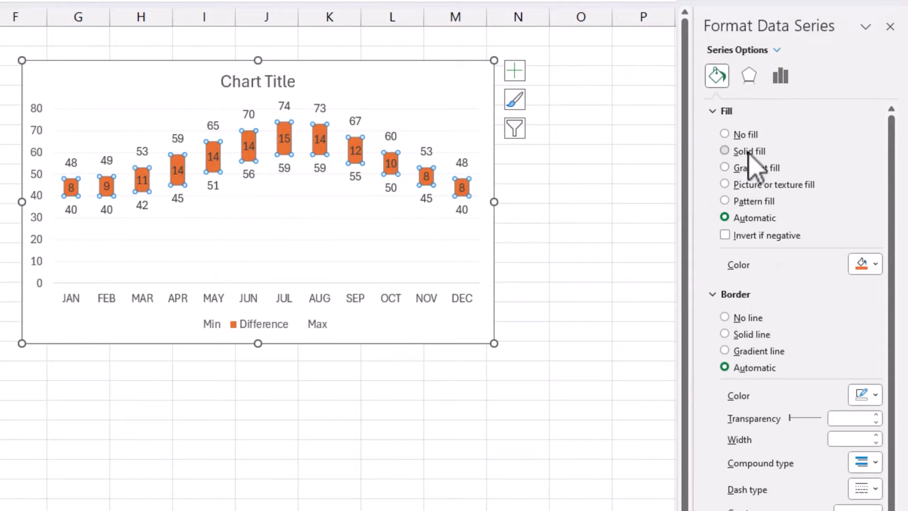
click(869, 264)
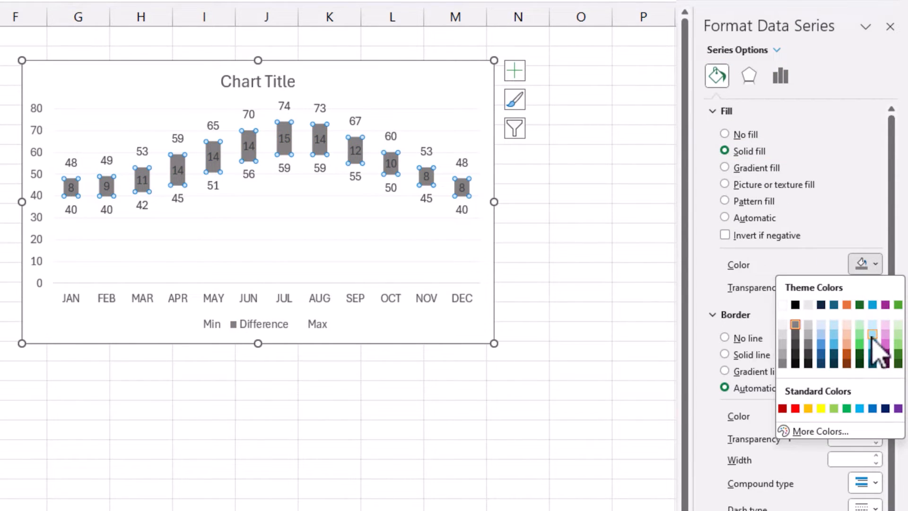
click(872, 345)
click(668, 359)
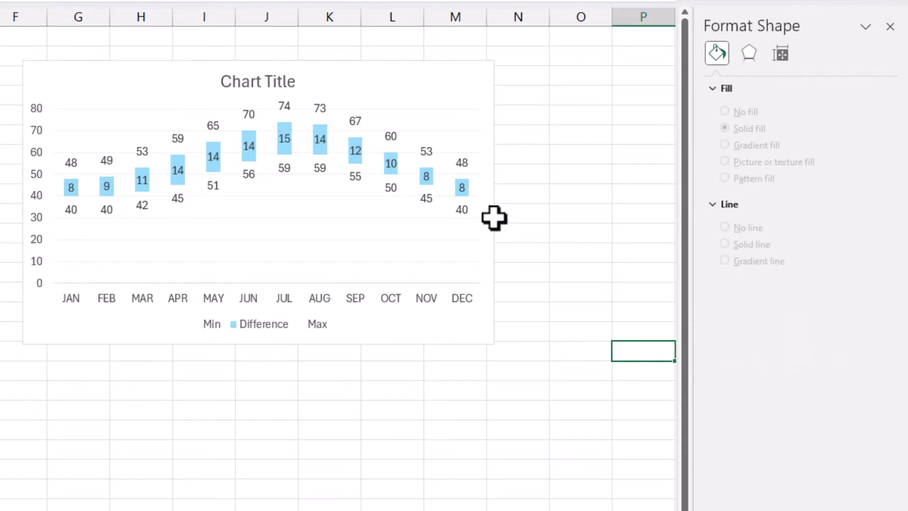
Step: Give the Difference series columns a solid dark blue border and increase the border width
click(461, 185)
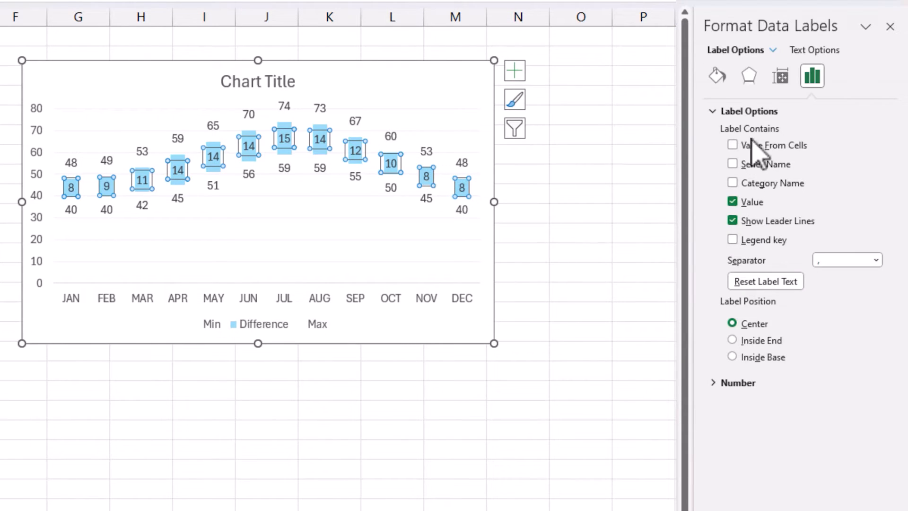
click(718, 76)
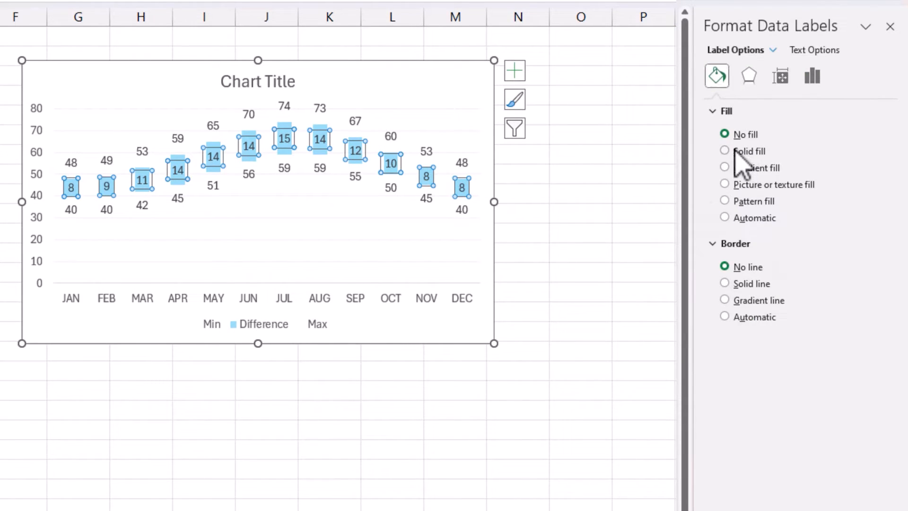
click(772, 50)
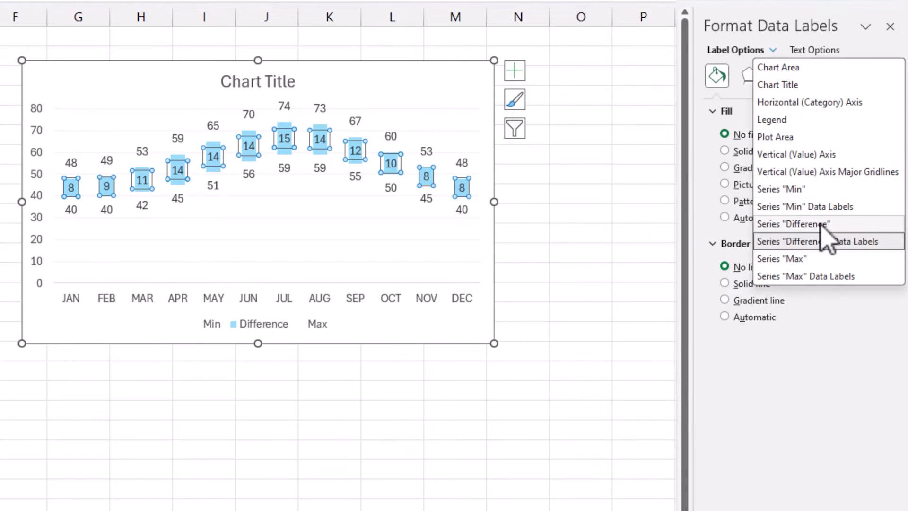
click(820, 226)
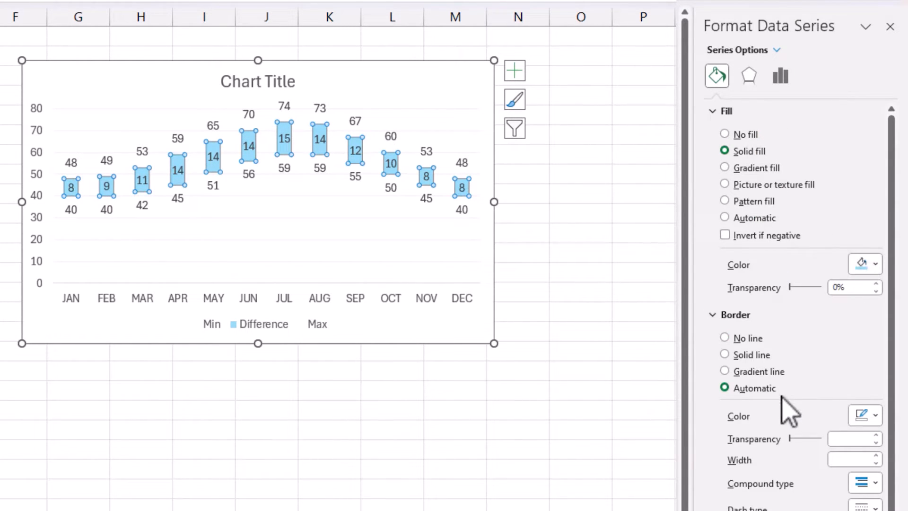
click(751, 354)
click(864, 414)
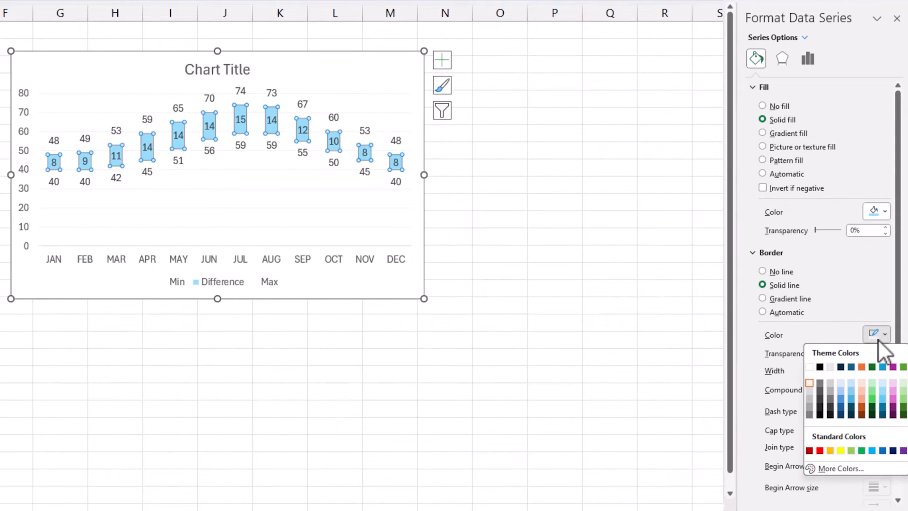
click(880, 401)
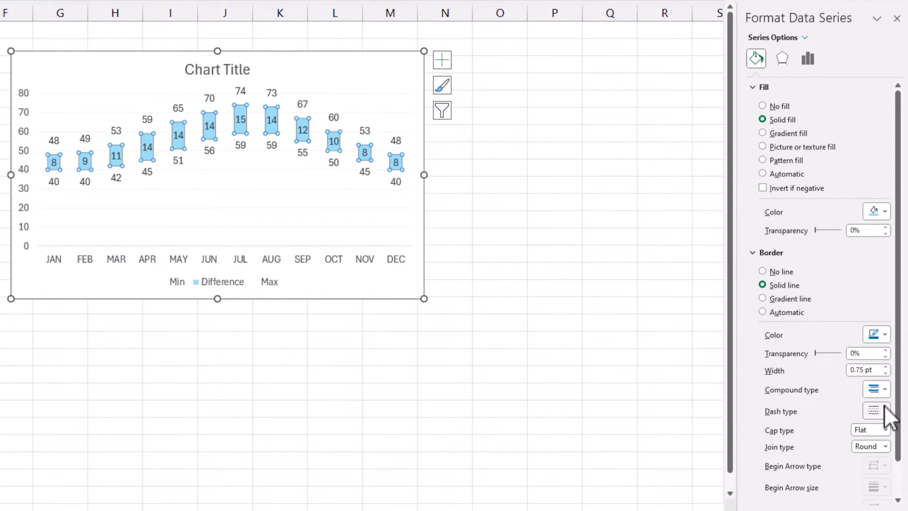
click(886, 367)
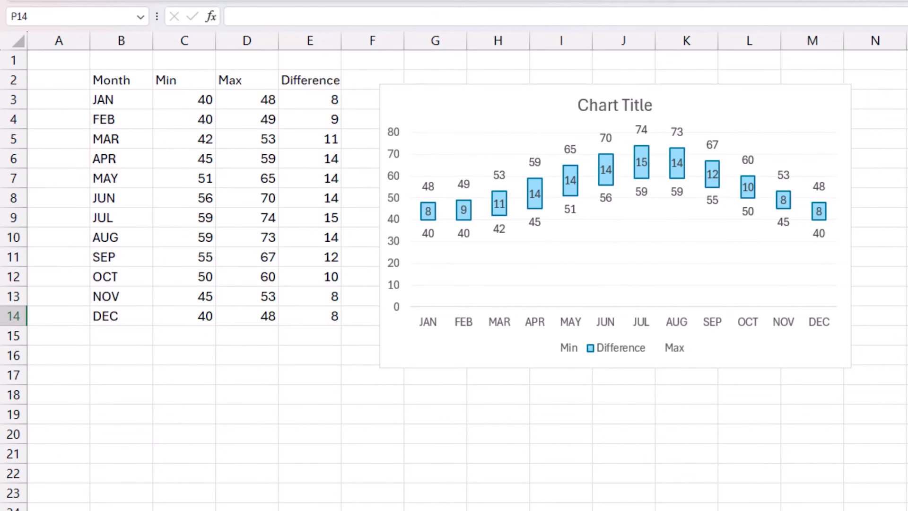
click(821, 217)
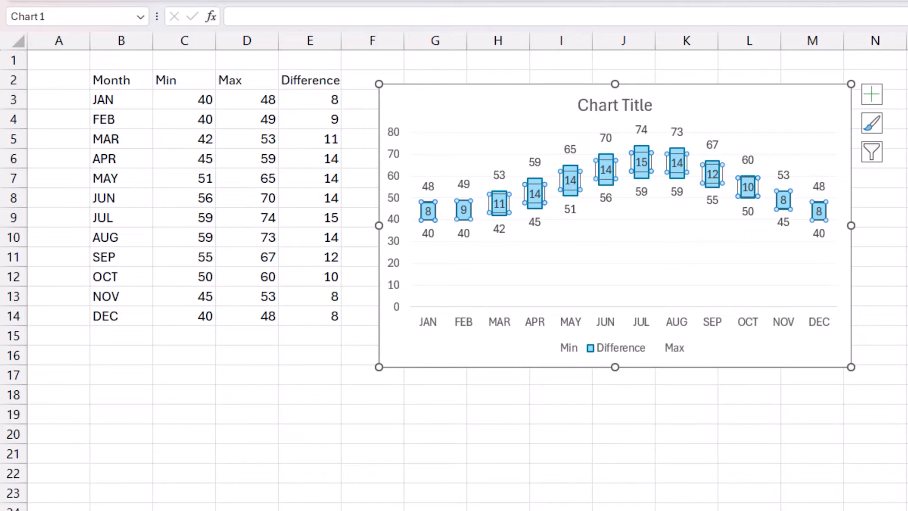
click(907, 256)
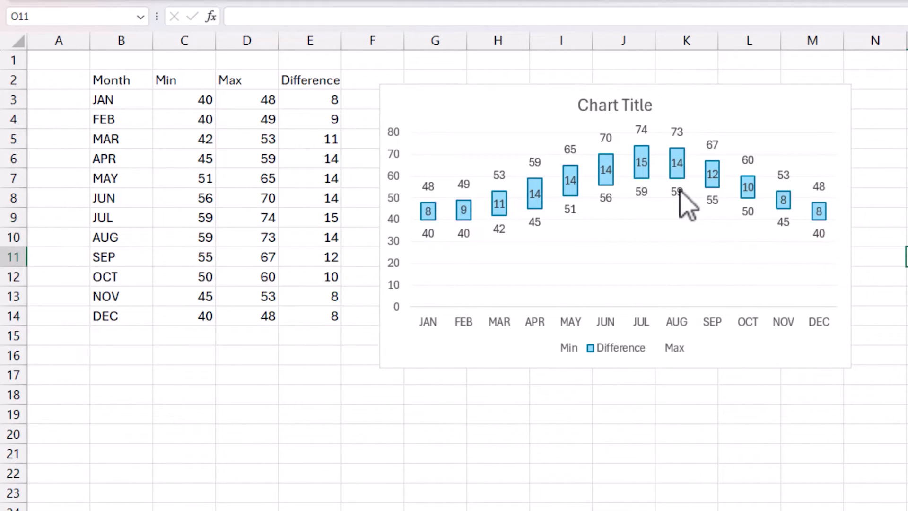
Step: Replace the chart title text with "Min and Max Temperatures by Month"
click(634, 105)
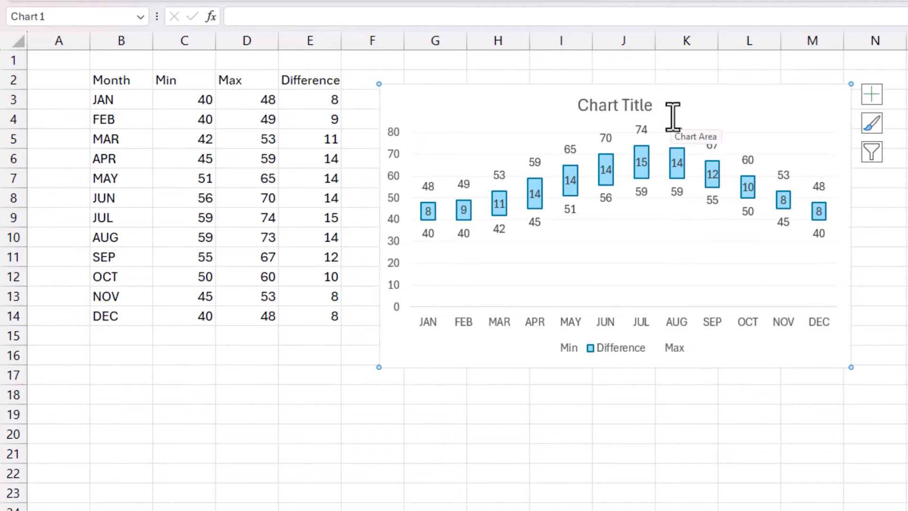
click(634, 105)
triple_click(641, 109)
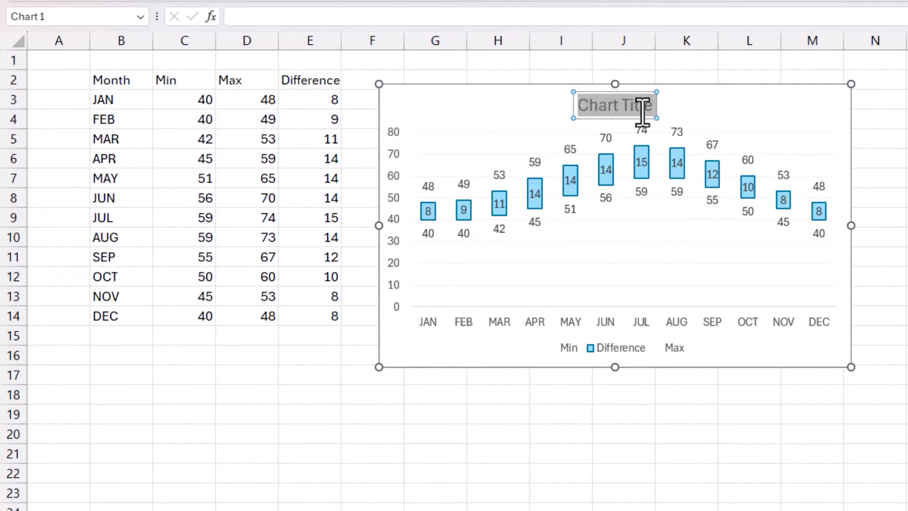
text(M)
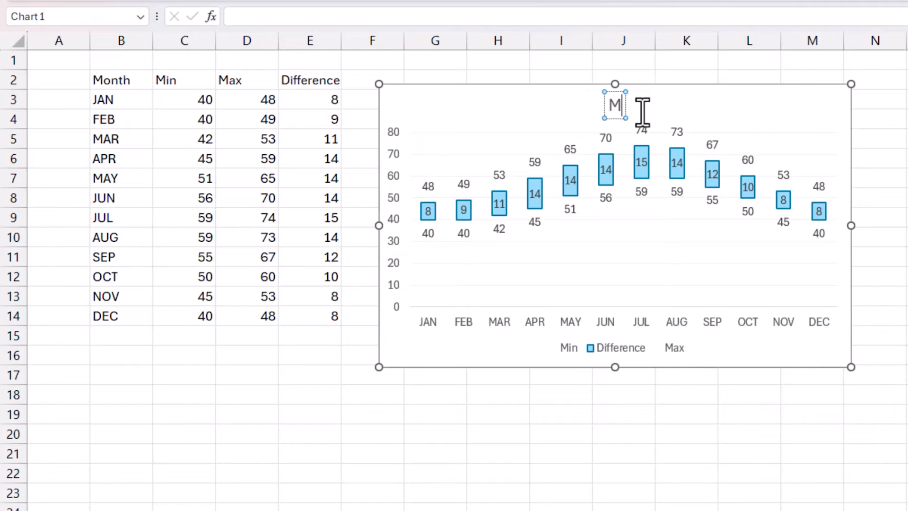
text(in and Max Temer)
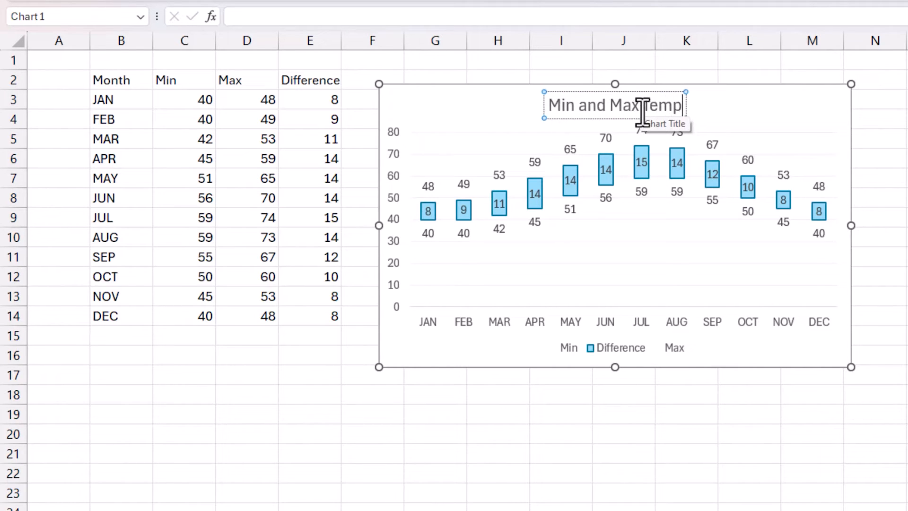
key(BackSpace)
key(BackSpace)
text(peratures by Month)
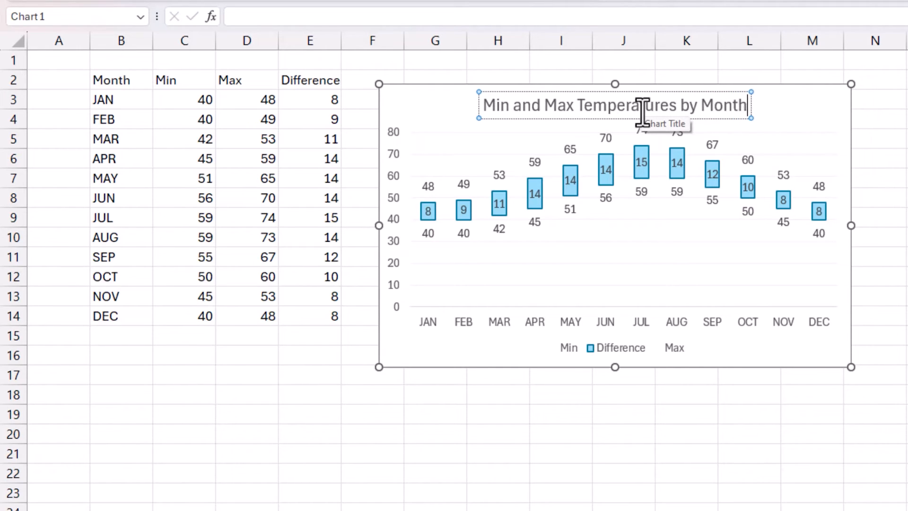
Step: Give the chart title a dark grey fill with white text and move it to the chart's upper-left corner
key(ctrl+a)
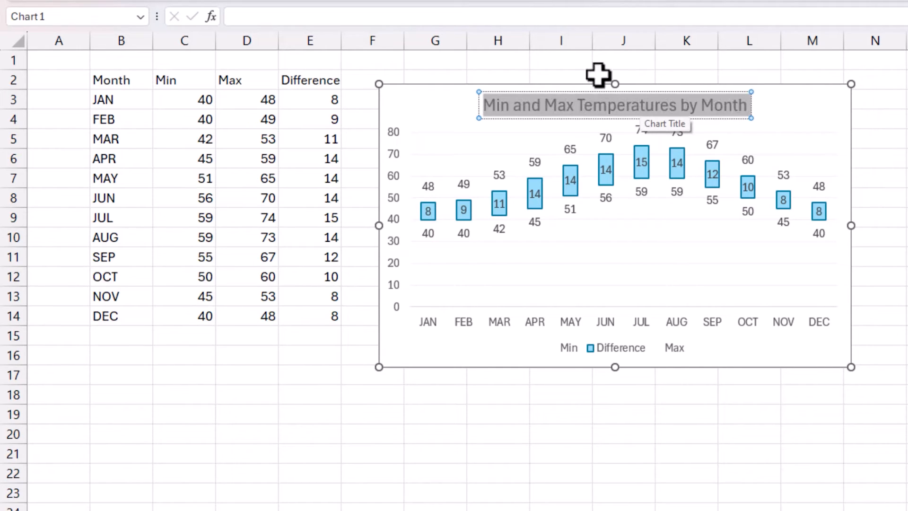
click(258, 62)
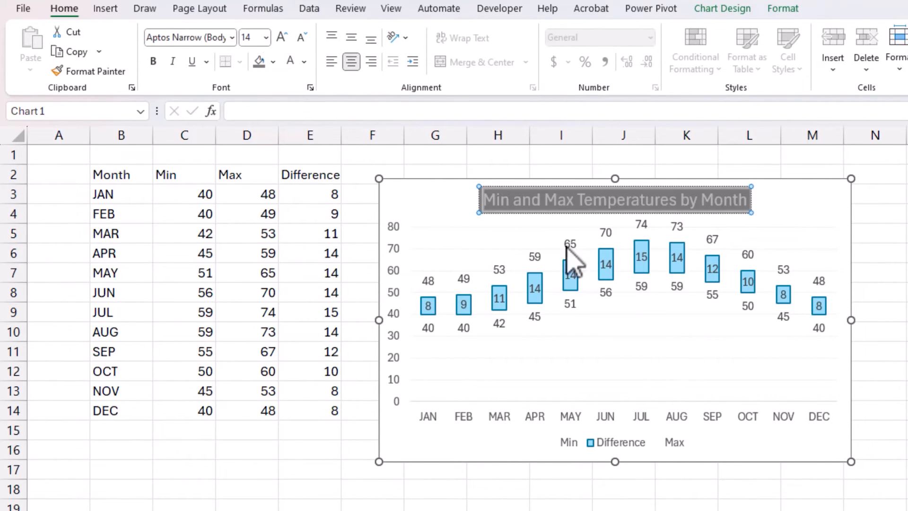
drag(543, 211, 445, 210)
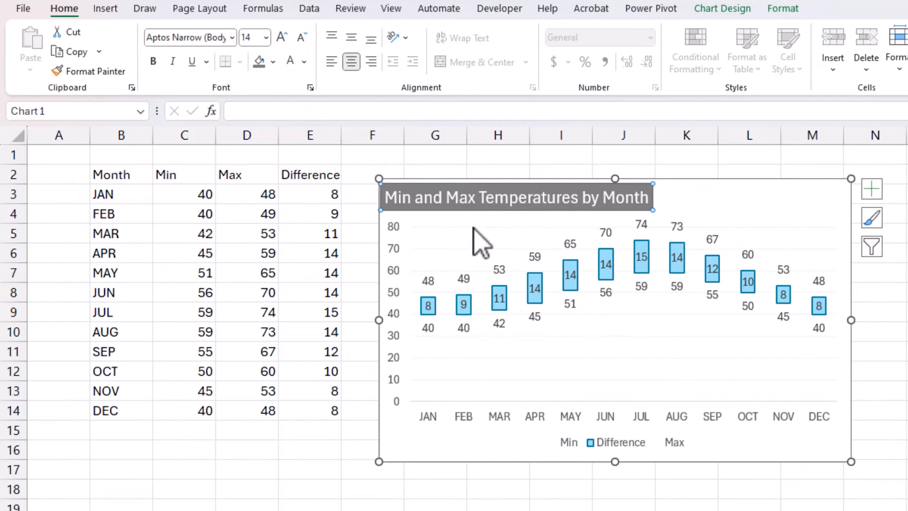
click(906, 312)
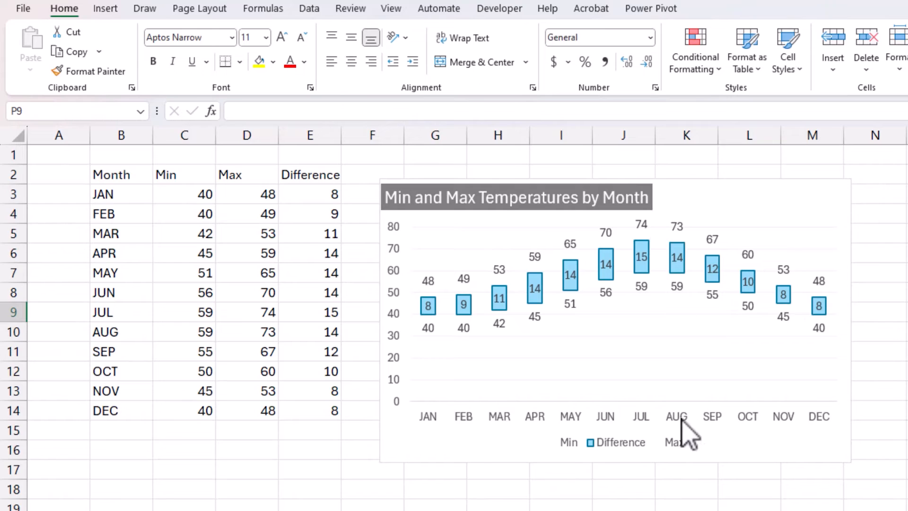
Step: Delete the chart's legend and append "in 2023" to the chart title
click(663, 444)
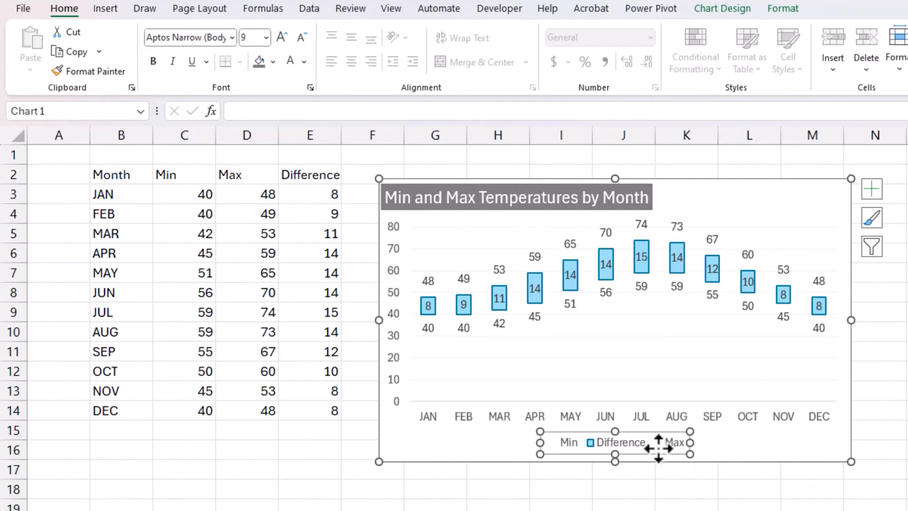
key(Delete)
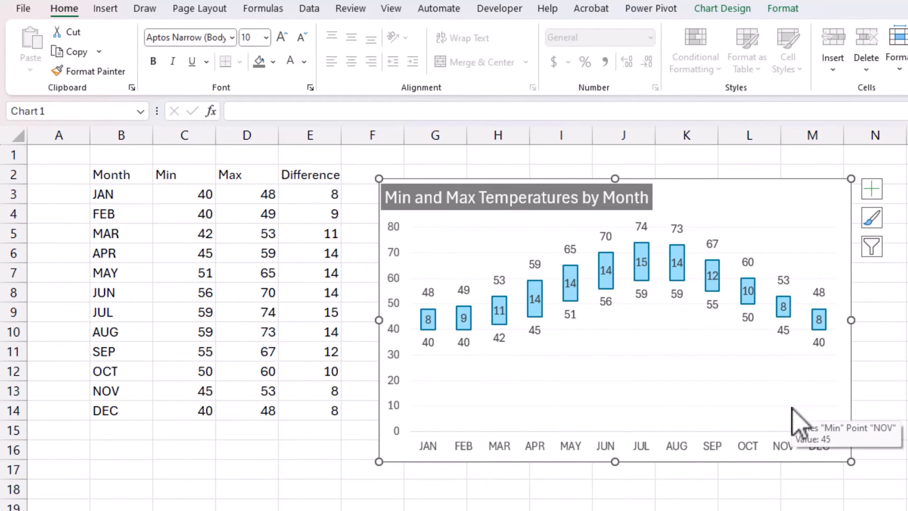
click(654, 200)
text(in 202)
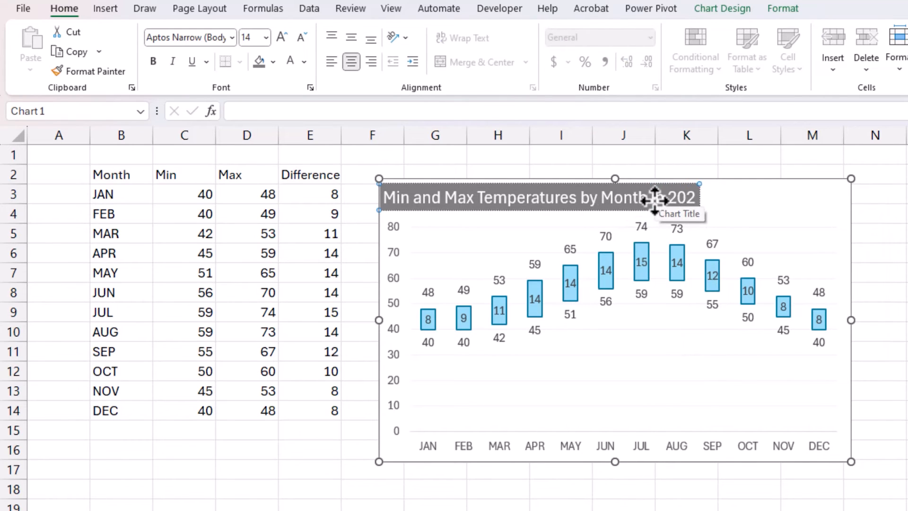
text(4)
key(BackSpace)
text(3)
click(639, 255)
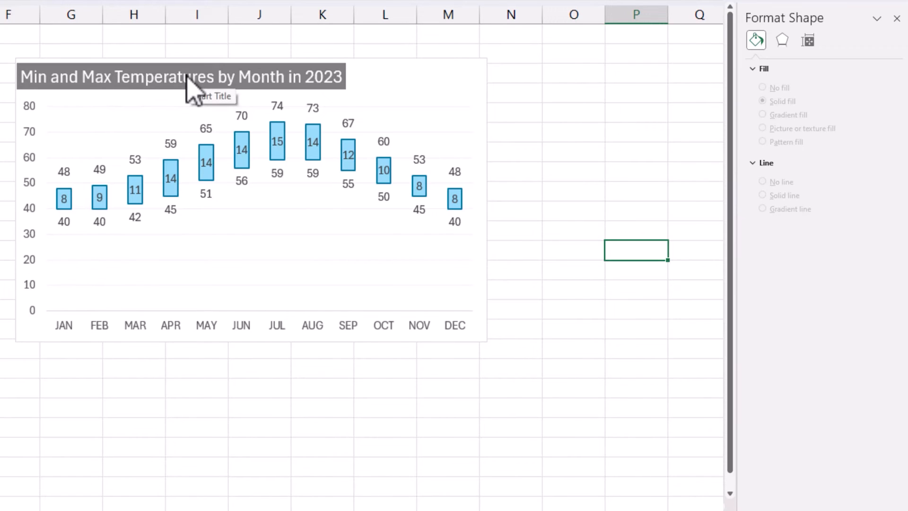
Step: Format the chart area's border as a solid dark grey line with rounded corners
click(404, 64)
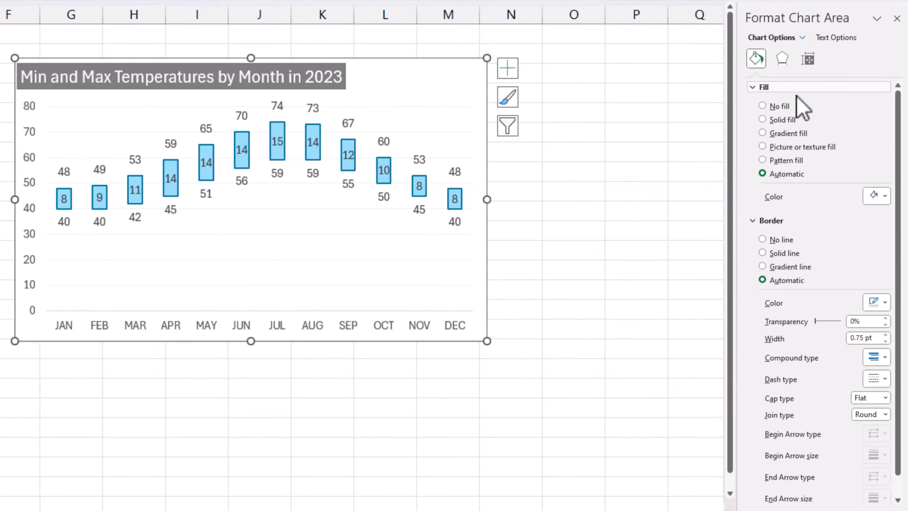
click(763, 88)
click(876, 189)
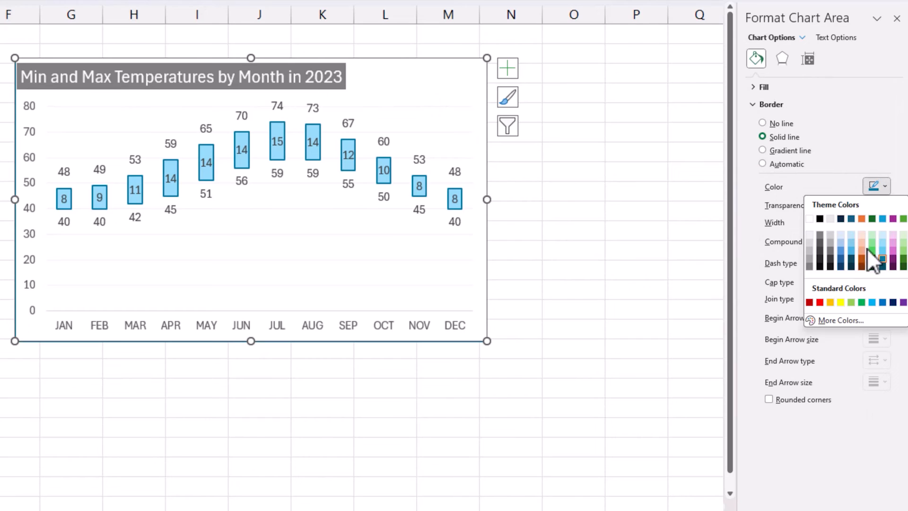
click(819, 242)
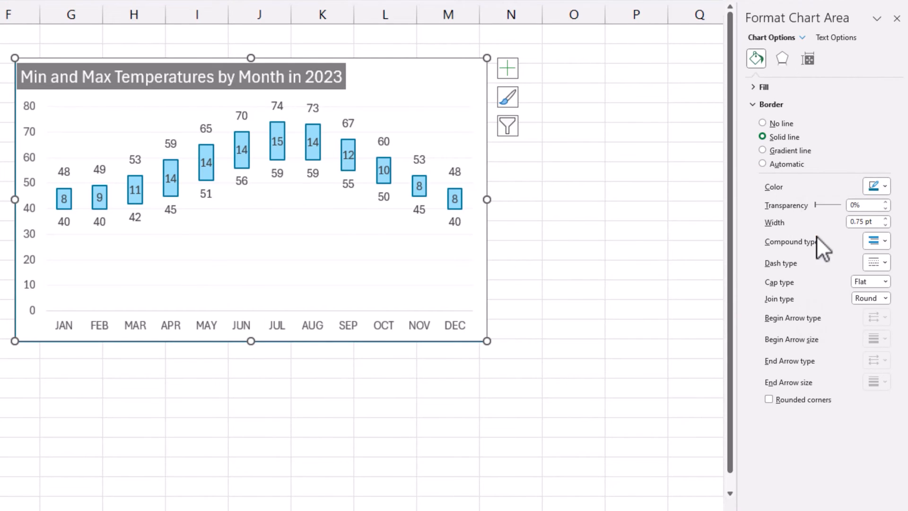
click(786, 399)
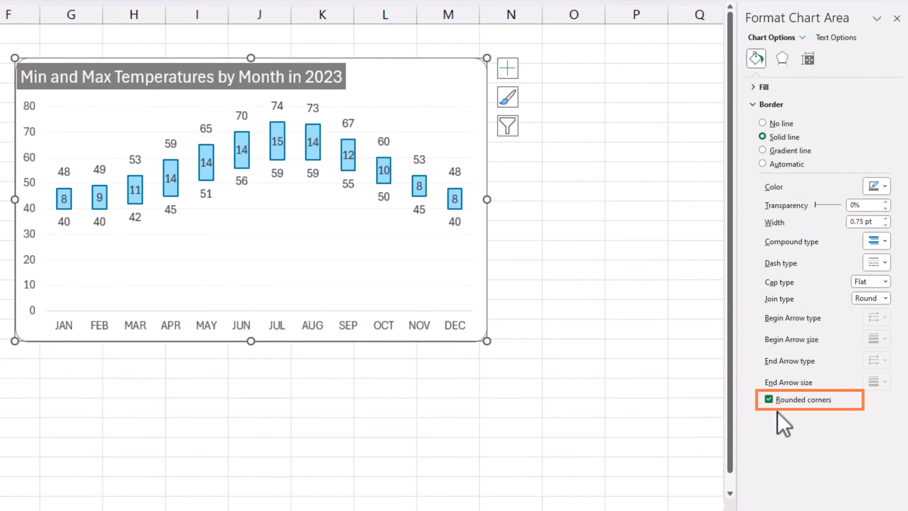
click(573, 349)
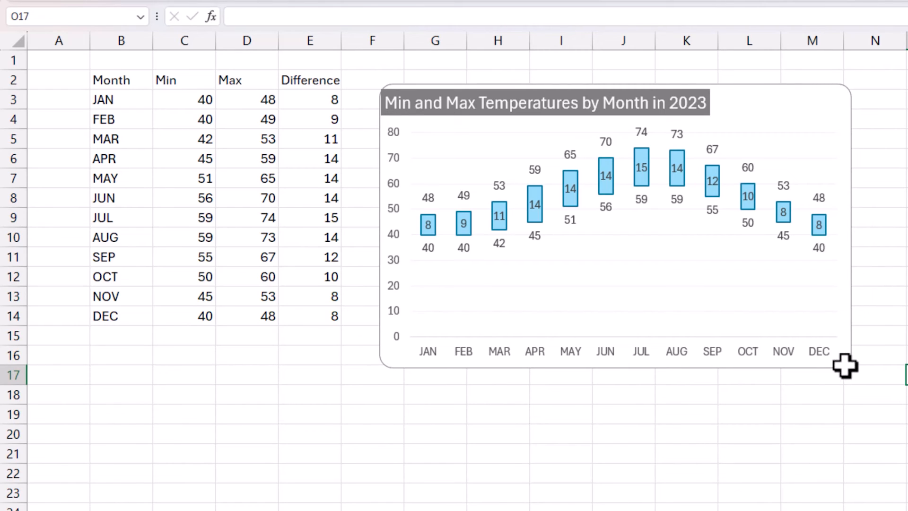
Step: Move the whole chart slightly up and left, closer to the data table
drag(480, 339, 475, 319)
drag(839, 345, 825, 336)
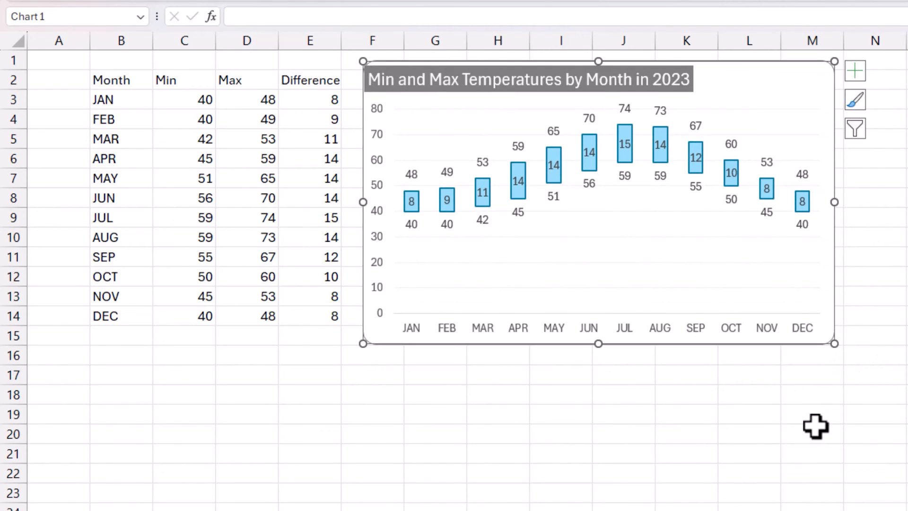
click(811, 431)
Step: Test the chart's link to the data by setting January's Max in D3 to 58, and undo the change
click(263, 106)
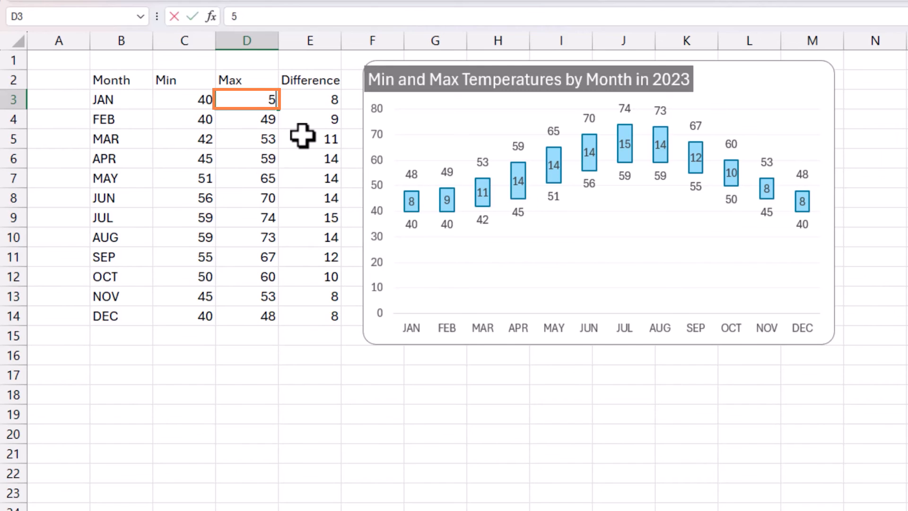
key(Return)
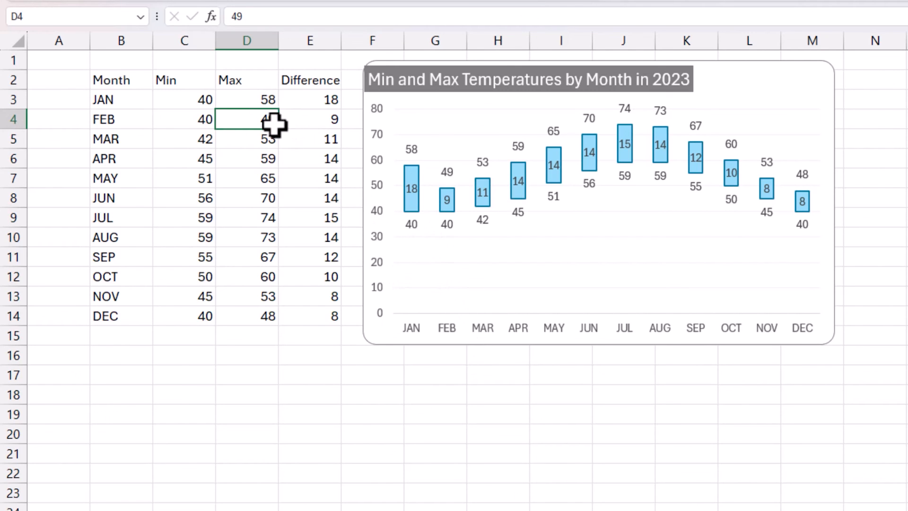
key(ctrl+z)
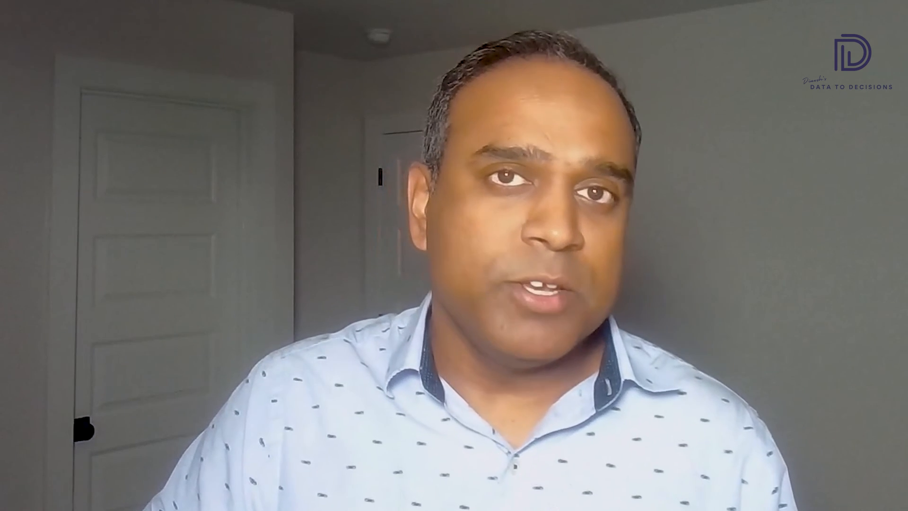